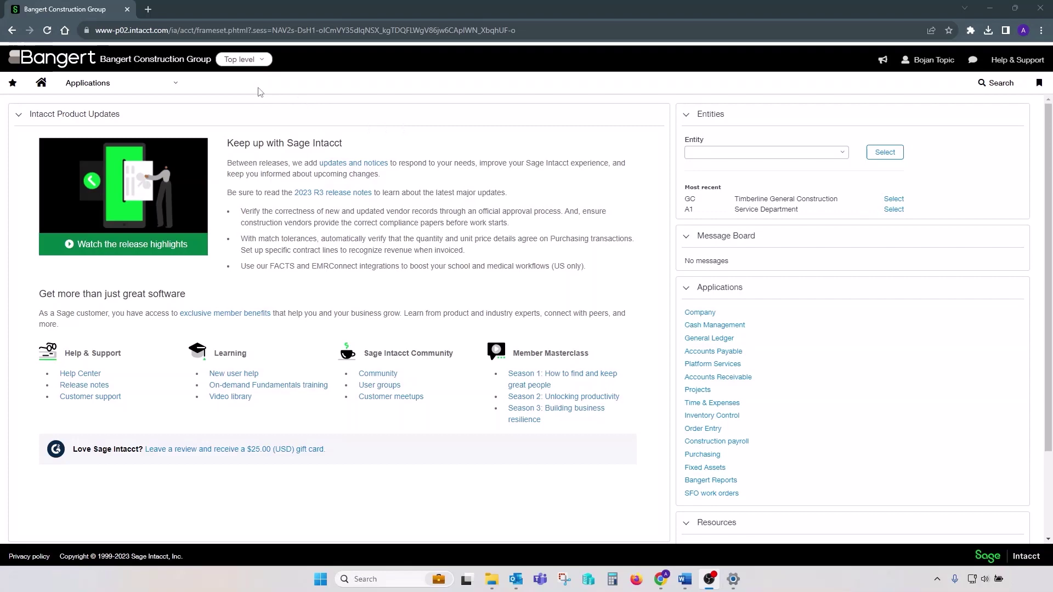
Open the Email Subcontract BT template for editing from Company Setup's Email templates list.
{"action": "left_click", "coordinate": [102, 87]}
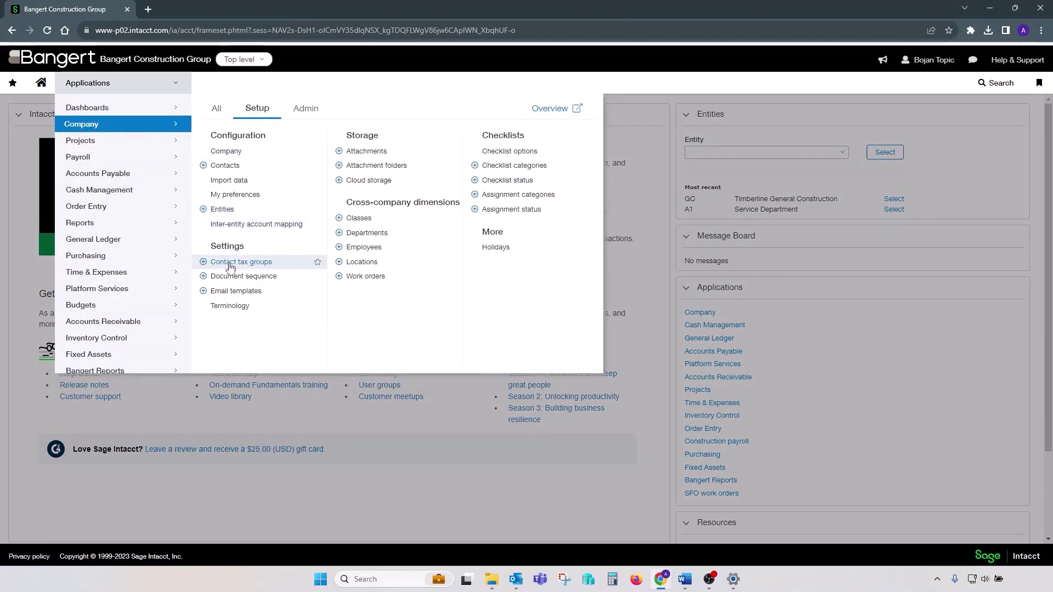
{"action": "left_click", "coordinate": [239, 292]}
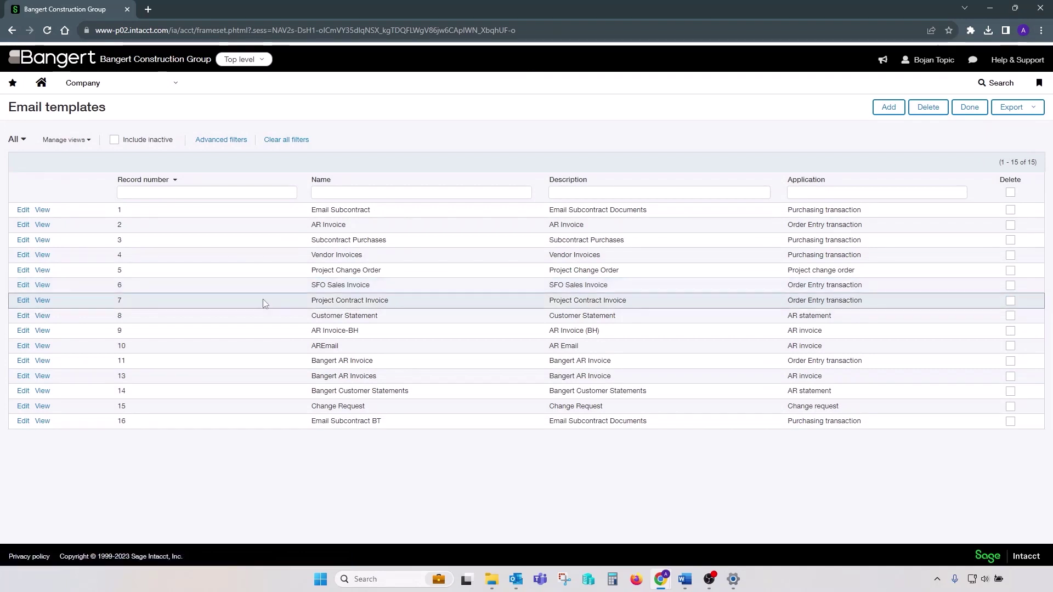
{"action": "left_click", "coordinate": [24, 421]}
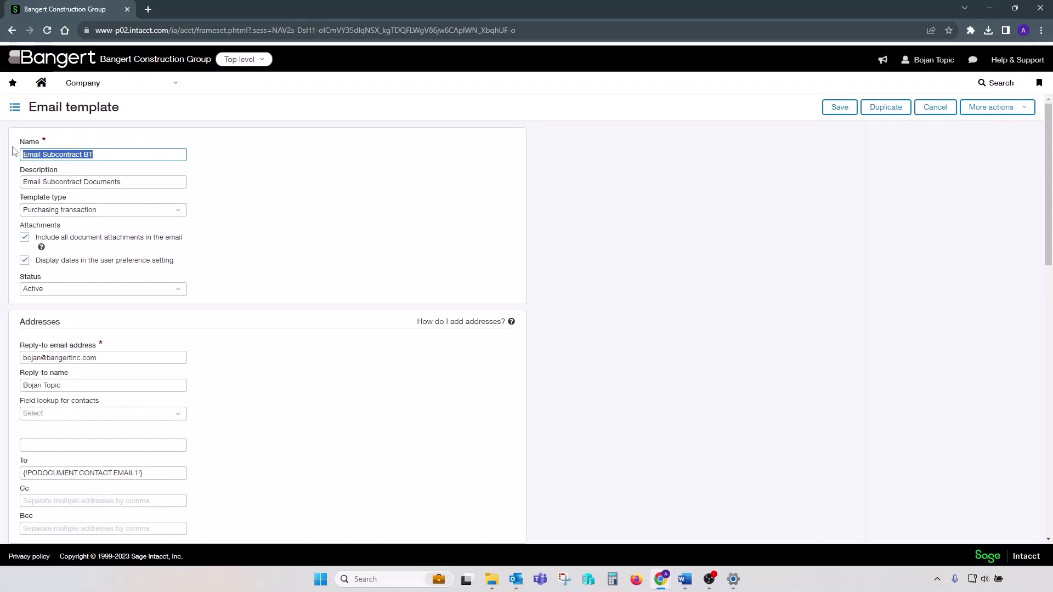
Select the template description text and open the Template type list.
{"action": "left_click", "coordinate": [107, 154]}
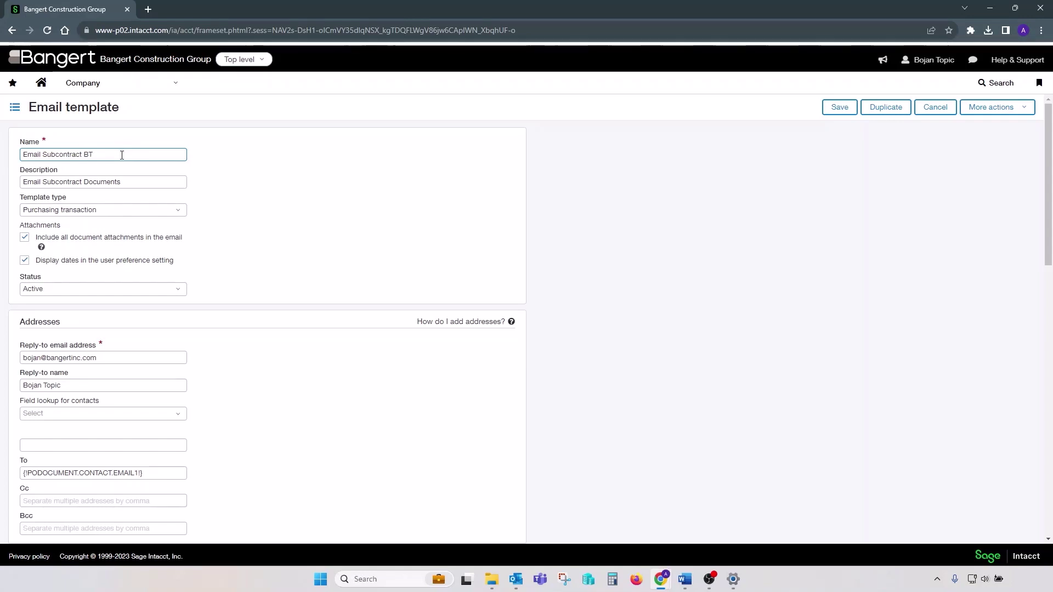
{"action": "triple_click", "coordinate": [137, 184]}
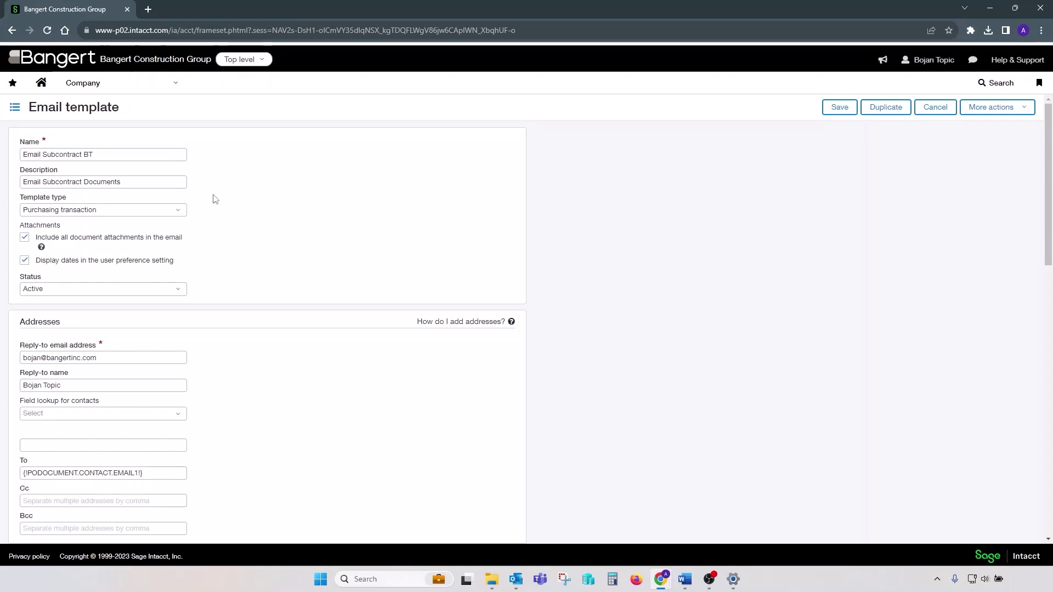
{"action": "left_click", "coordinate": [181, 213]}
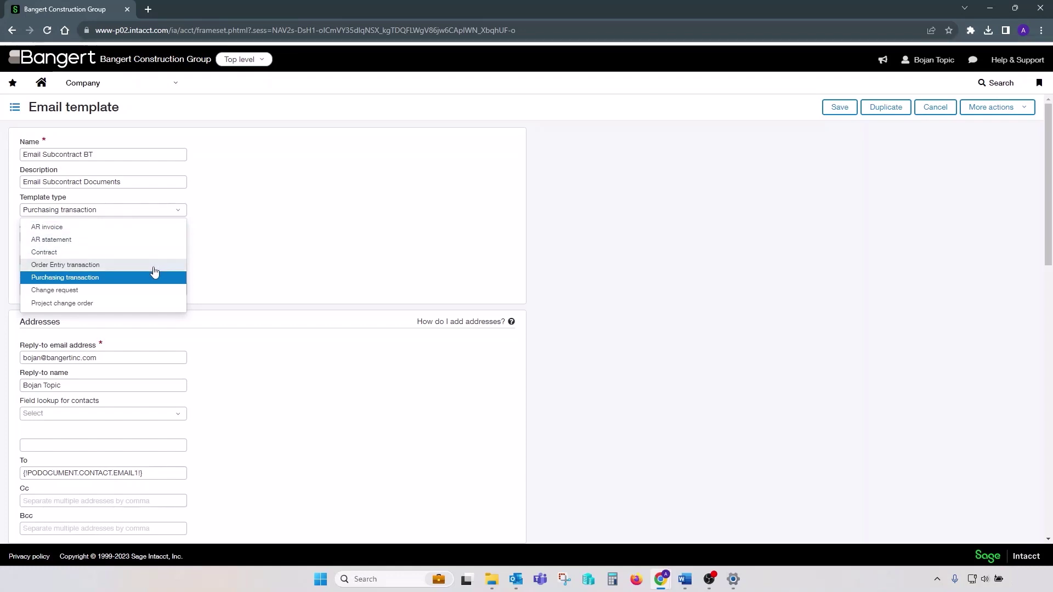
Try AR invoice, AR statement and Contract as the template type.
{"action": "left_click", "coordinate": [150, 230]}
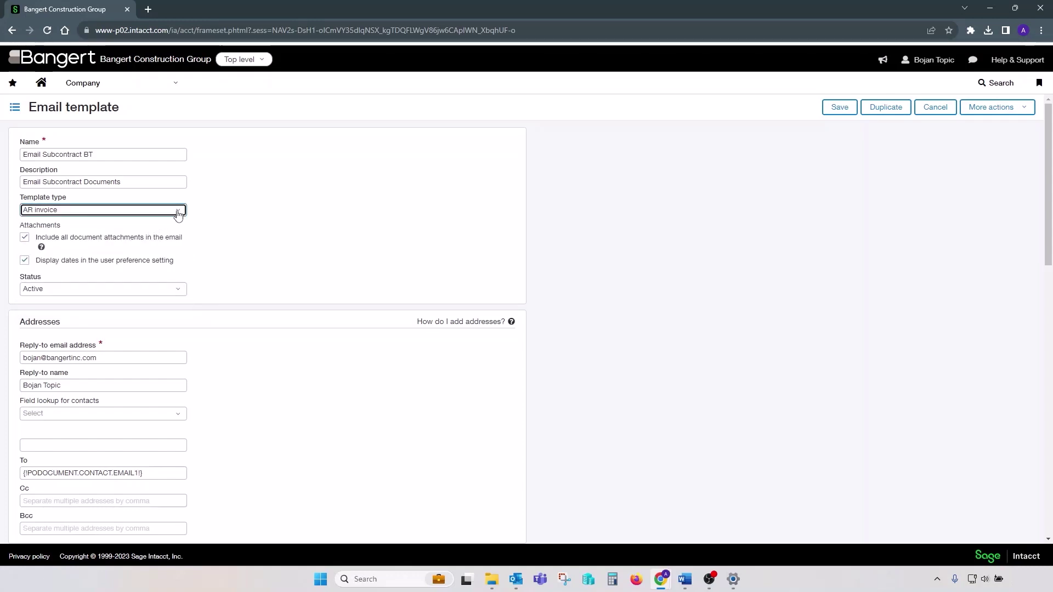
{"action": "left_click", "coordinate": [159, 211]}
{"action": "left_click", "coordinate": [138, 237]}
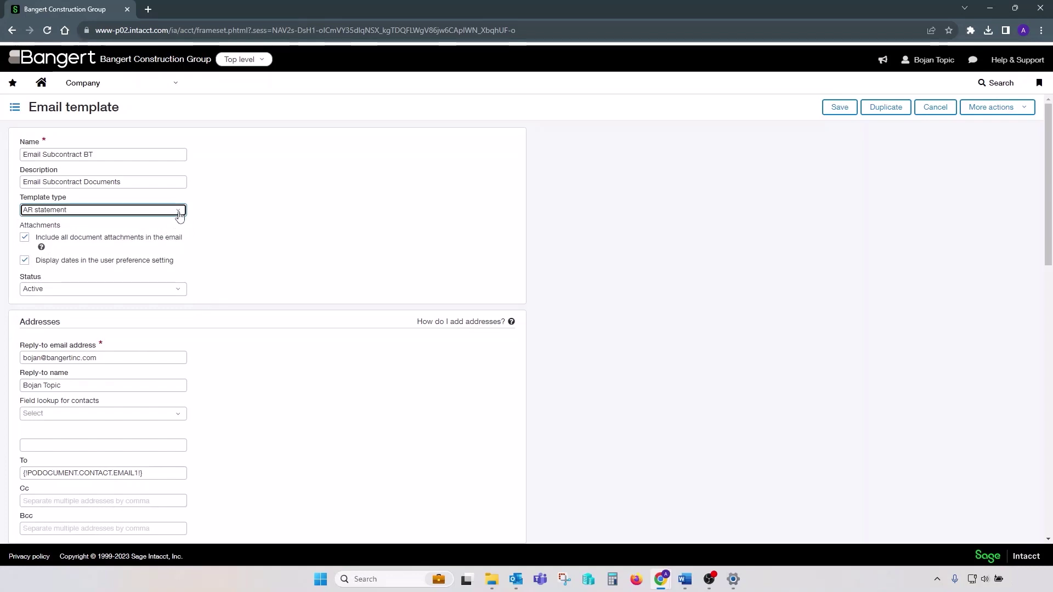
{"action": "left_click", "coordinate": [137, 210]}
{"action": "left_click", "coordinate": [119, 257]}
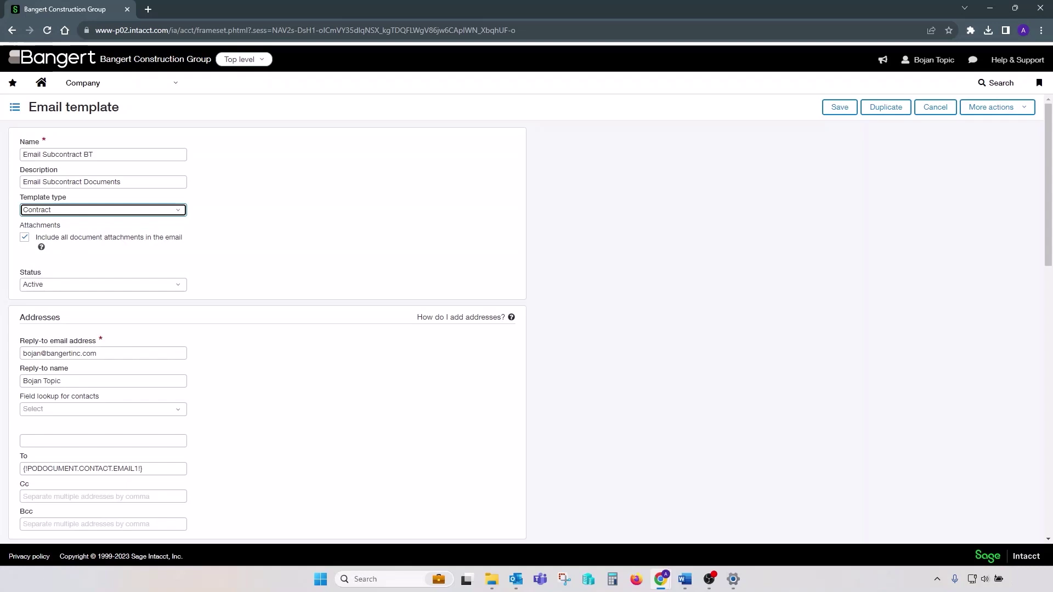
Try Order Entry, Purchasing, Change request, then Project change order as the template type.
{"action": "left_click", "coordinate": [178, 213]}
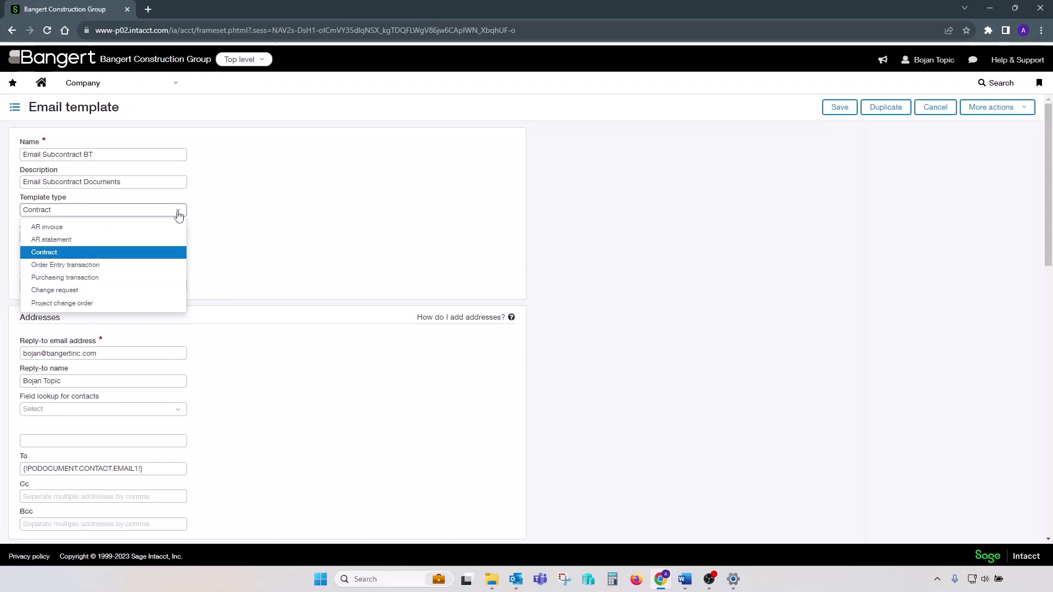
{"action": "left_click", "coordinate": [121, 265]}
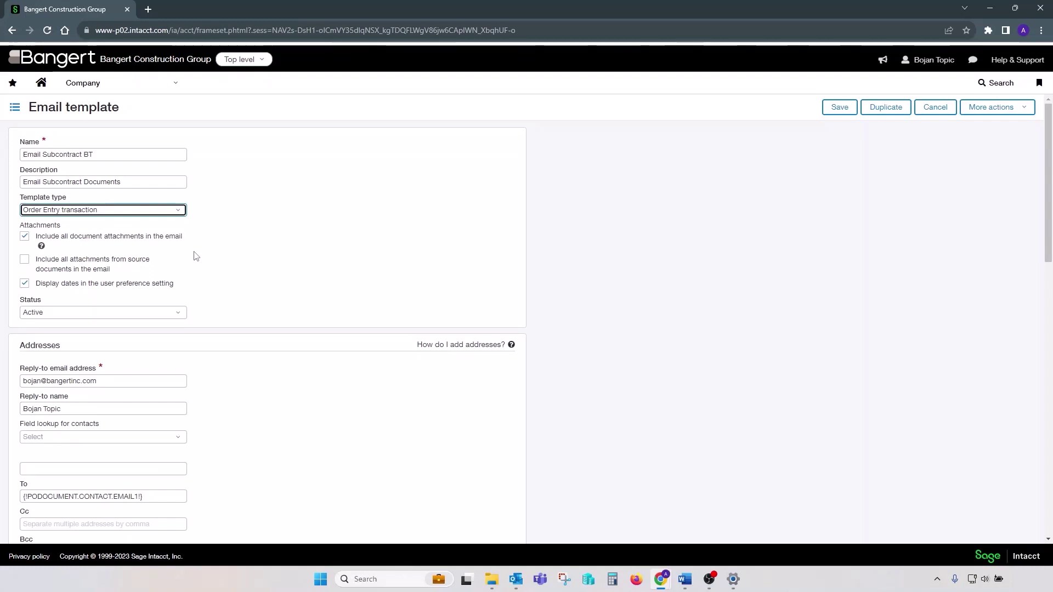
{"action": "left_click", "coordinate": [179, 210]}
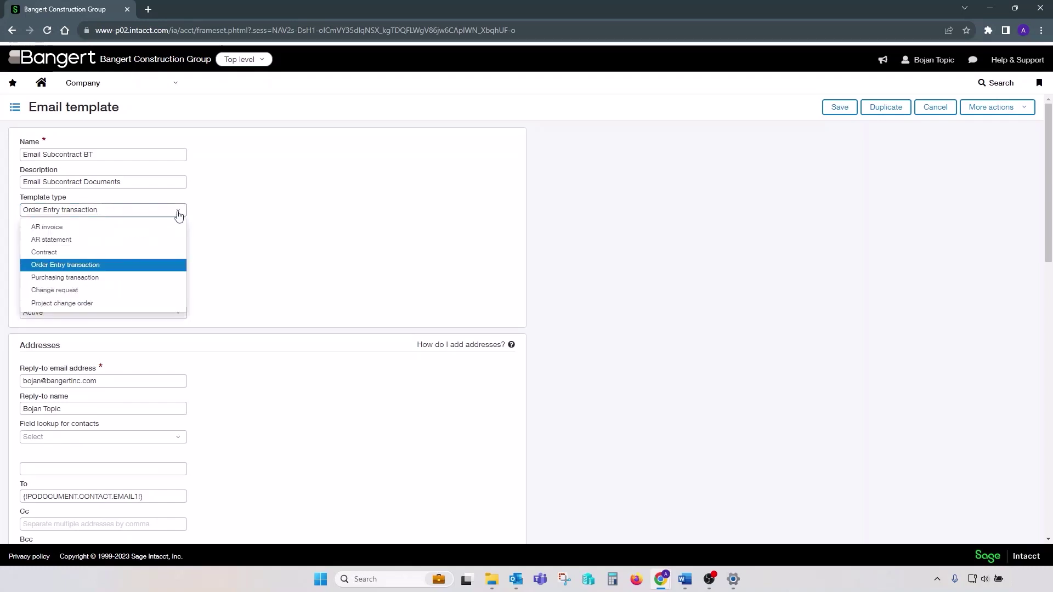
{"action": "left_click", "coordinate": [127, 277]}
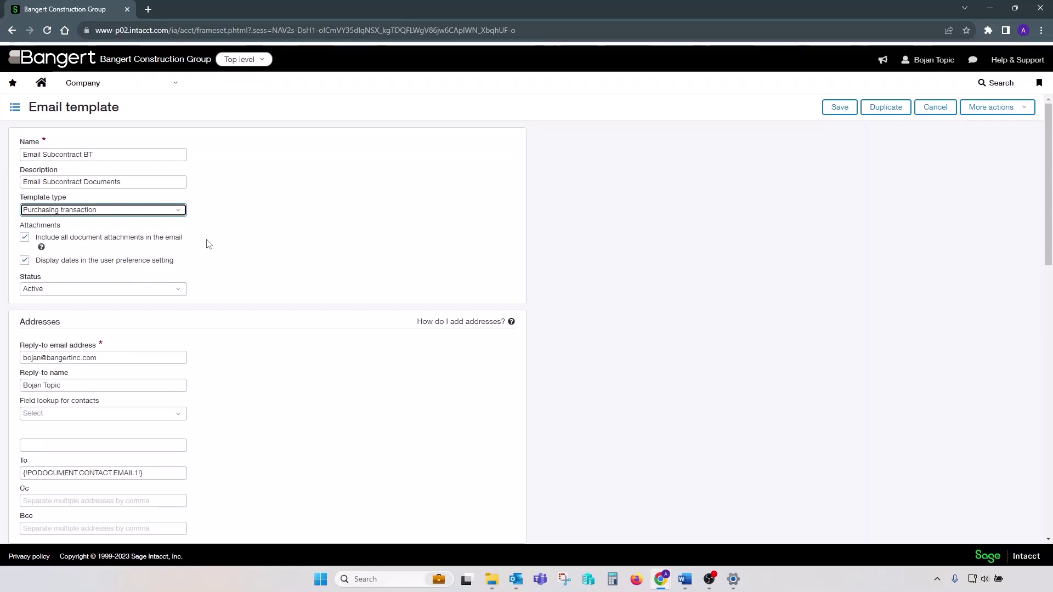
{"action": "left_click", "coordinate": [181, 214]}
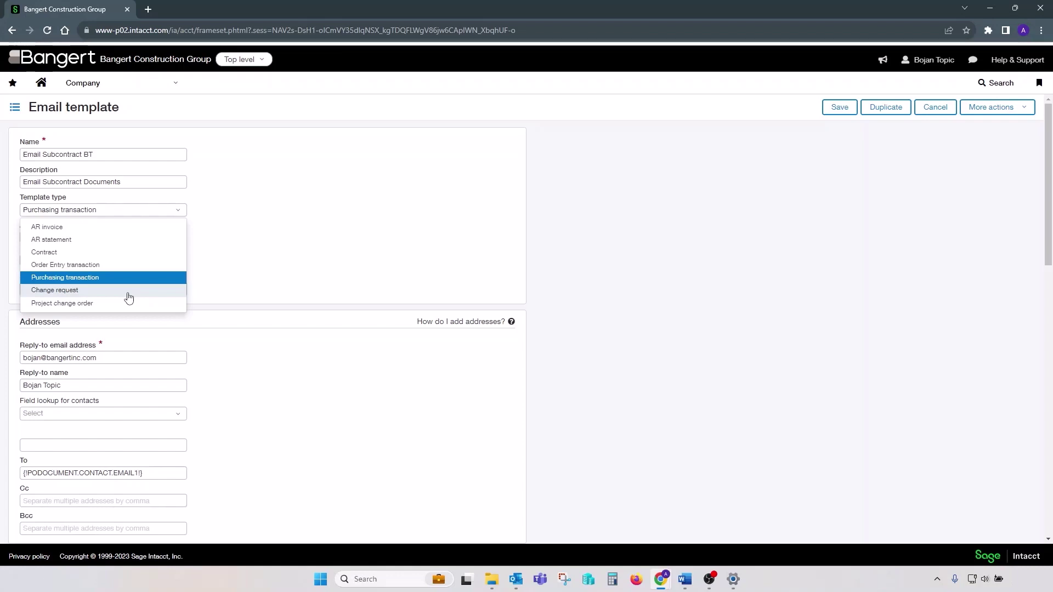
{"action": "left_click", "coordinate": [128, 292]}
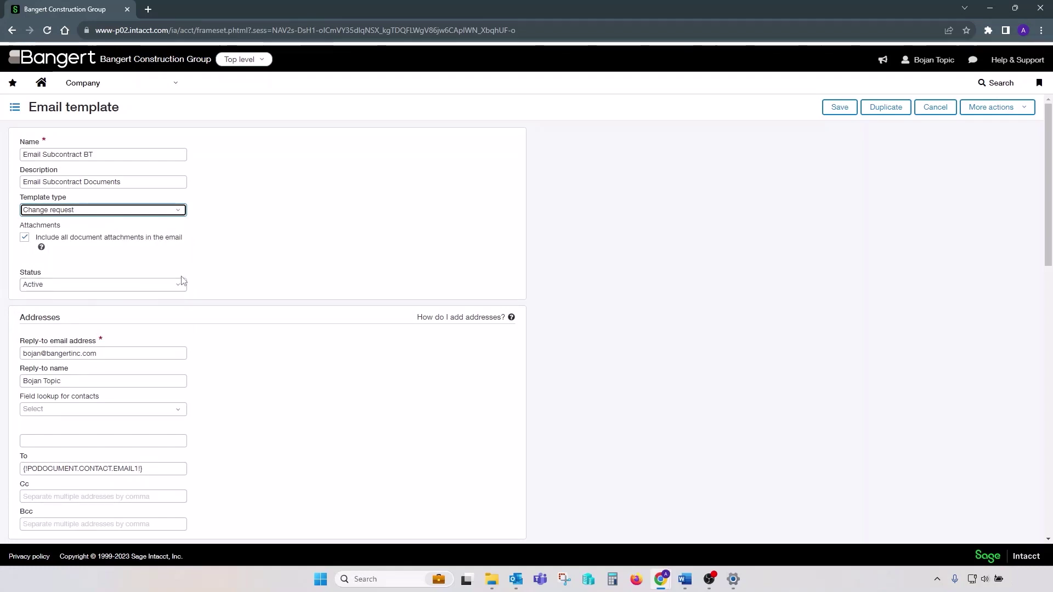
{"action": "left_click", "coordinate": [178, 210]}
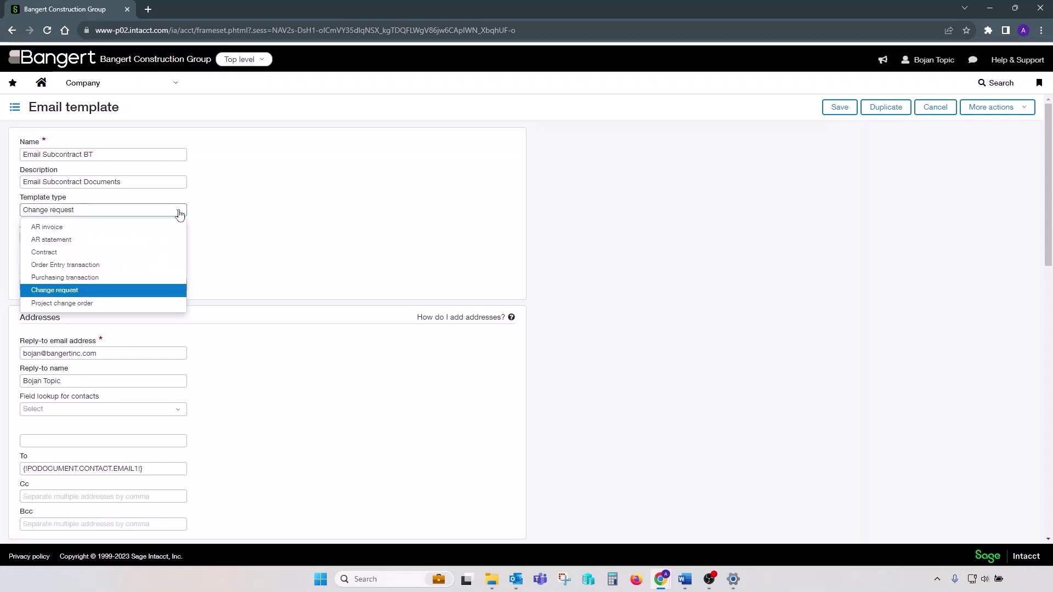
{"action": "left_click", "coordinate": [126, 304]}
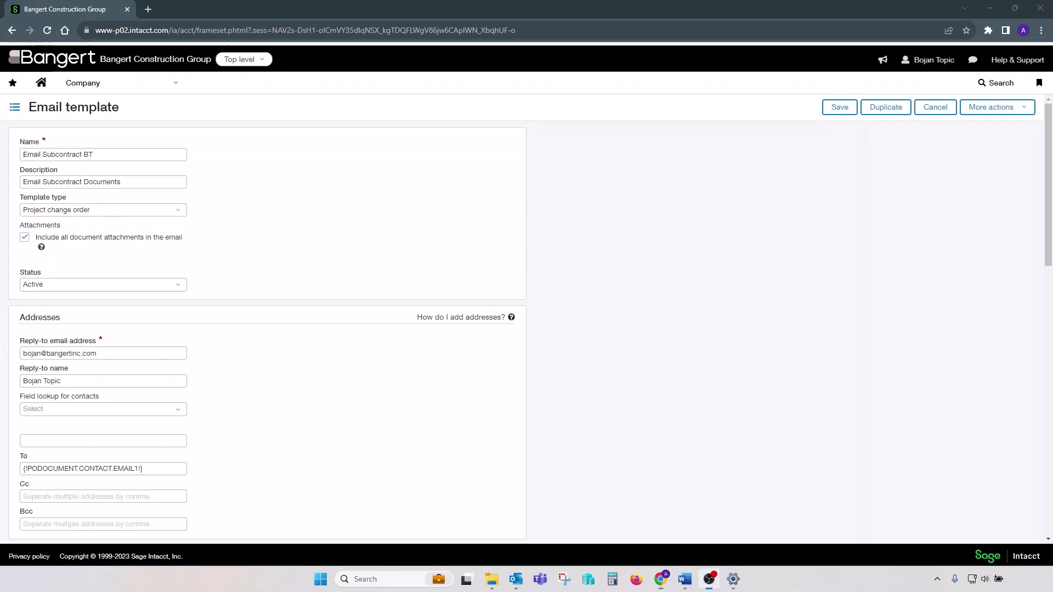
{"action": "left_click", "coordinate": [176, 210]}
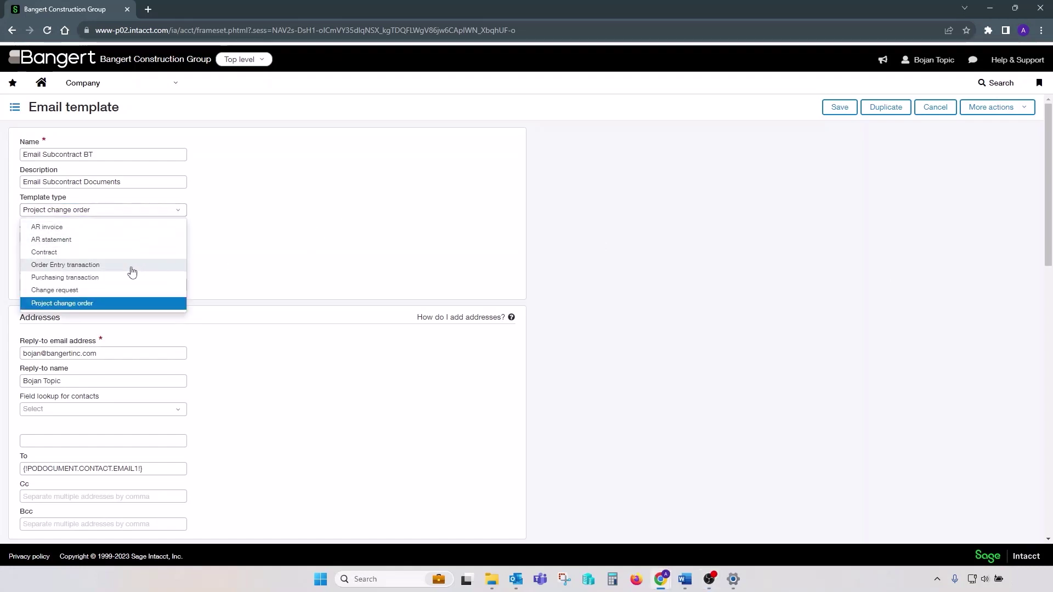
Restore Purchasing transaction as template type and toggle Display dates off and back on.
{"action": "left_click", "coordinate": [125, 278]}
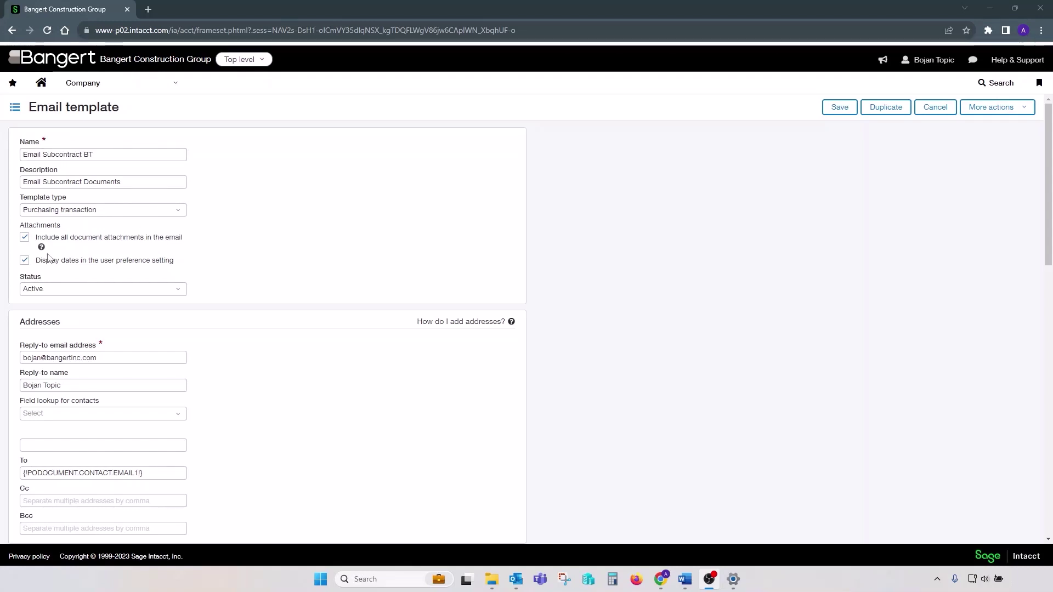
{"action": "left_click", "coordinate": [25, 260]}
{"action": "left_click", "coordinate": [24, 260]}
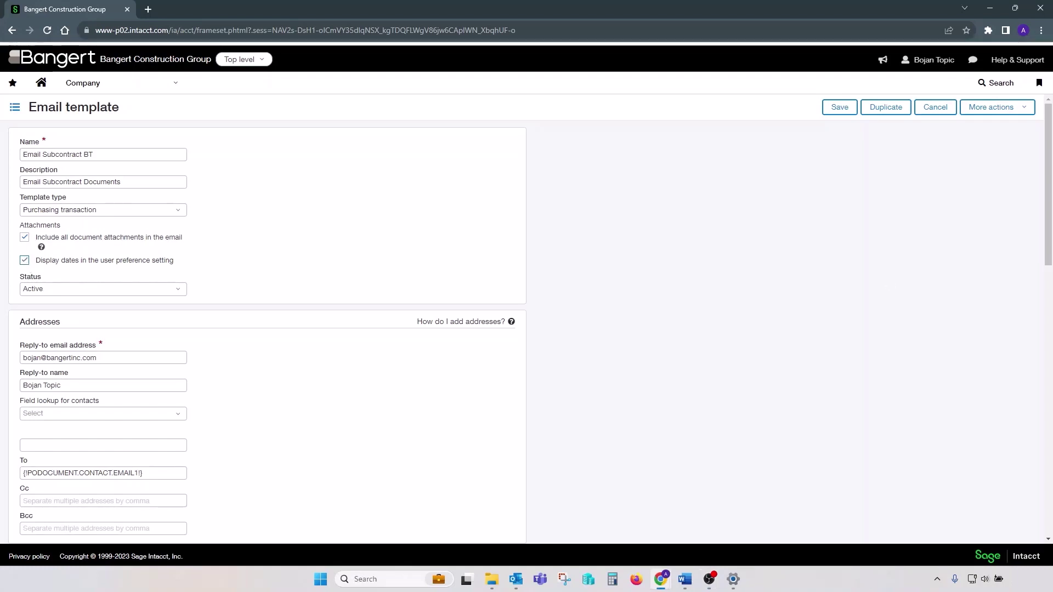
Review the reply-to email address, reply-to name and To recipient fields.
{"action": "scroll", "coordinate": [299, 222], "scroll_direction": "down", "scroll_amount": 3}
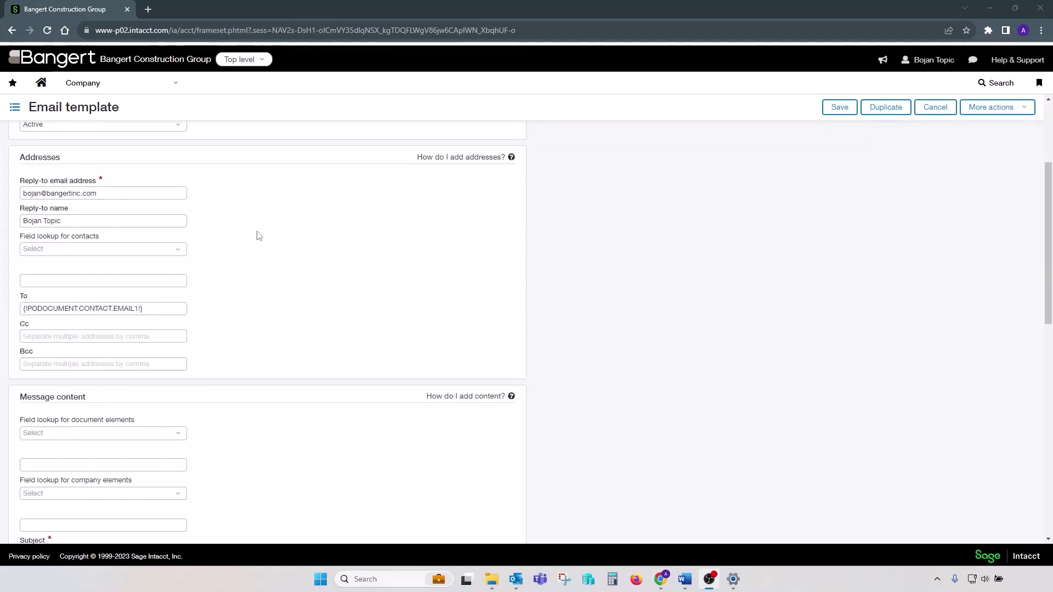
{"action": "left_click", "coordinate": [118, 195]}
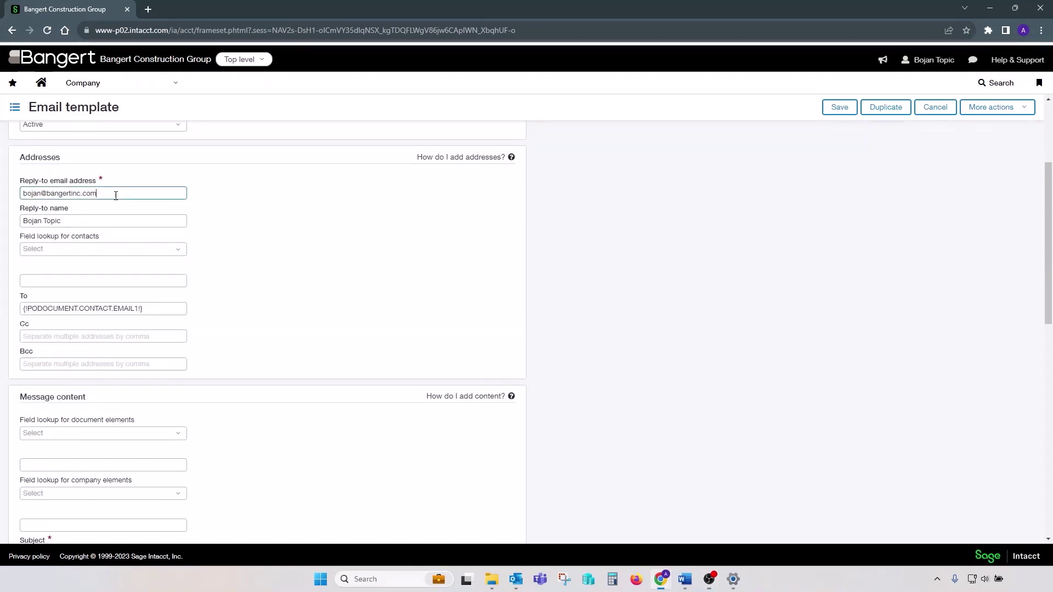
{"action": "left_click_drag", "start_coordinate": [116, 198], "coordinate": [8, 198]}
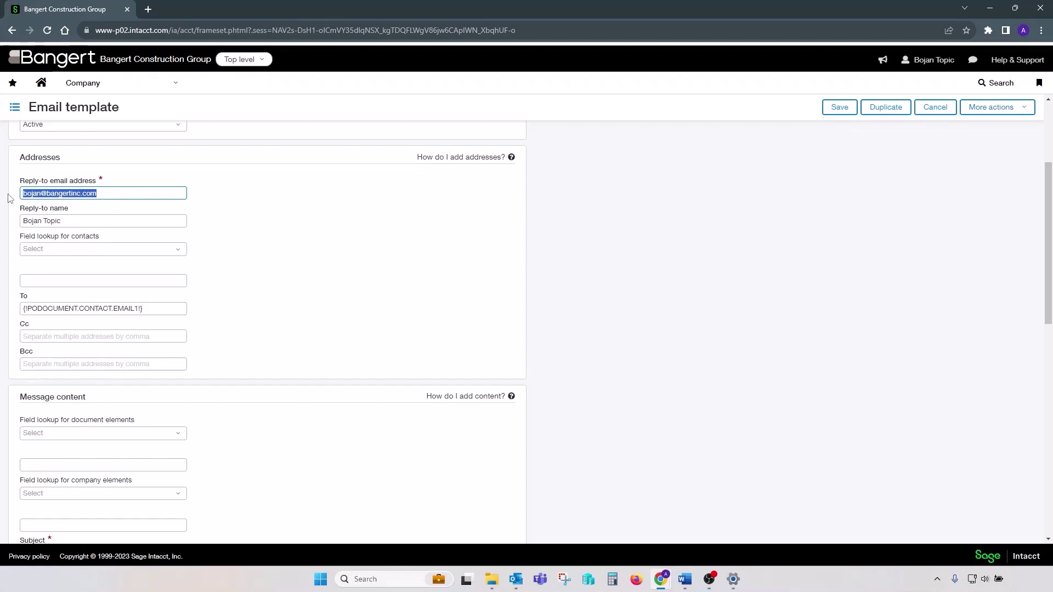
{"action": "left_click", "coordinate": [104, 220]}
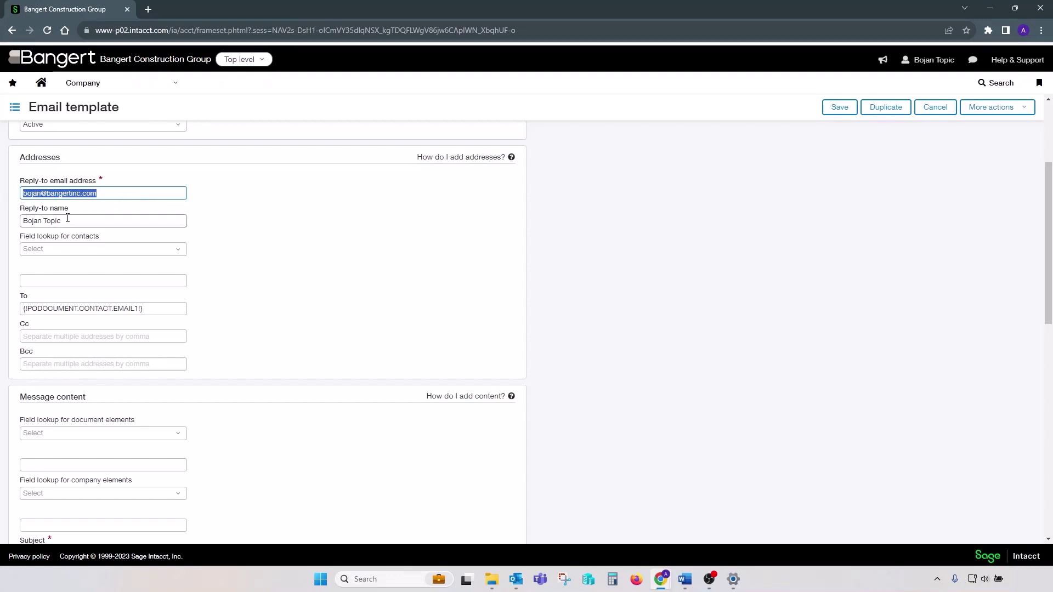
{"action": "left_click", "coordinate": [163, 311]}
{"action": "left_click_drag", "start_coordinate": [163, 311], "coordinate": [19, 311]}
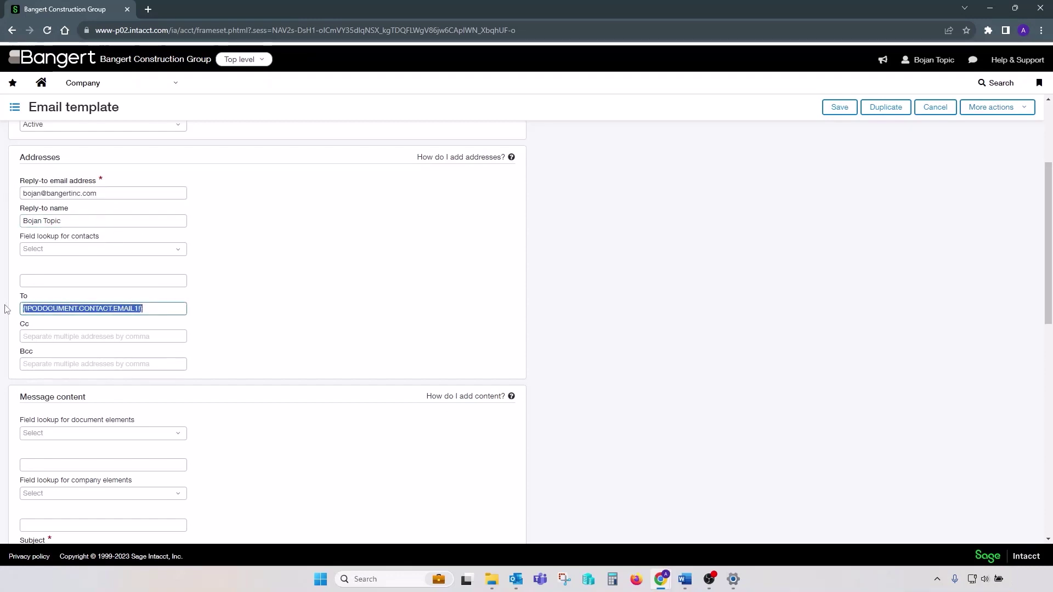
{"action": "left_click", "coordinate": [121, 196]}
{"action": "left_click_drag", "start_coordinate": [122, 195], "coordinate": [10, 196]}
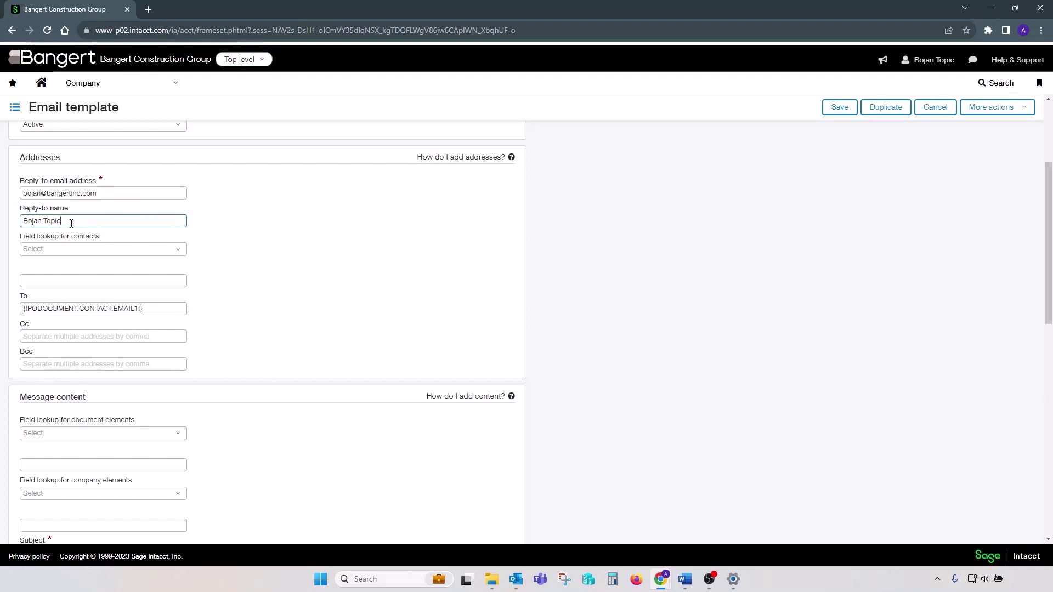
{"action": "left_click_drag", "start_coordinate": [74, 221], "coordinate": [23, 222]}
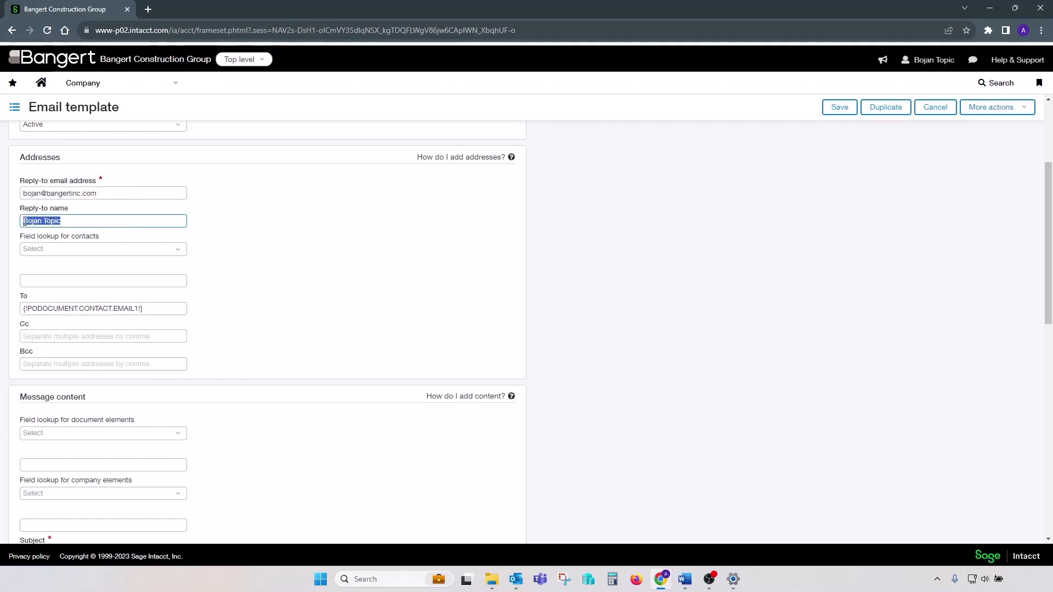
Select the To contact email merge field, then open the 'How do I add addresses?' help.
{"action": "scroll", "coordinate": [162, 266], "scroll_direction": "up", "scroll_amount": 3}
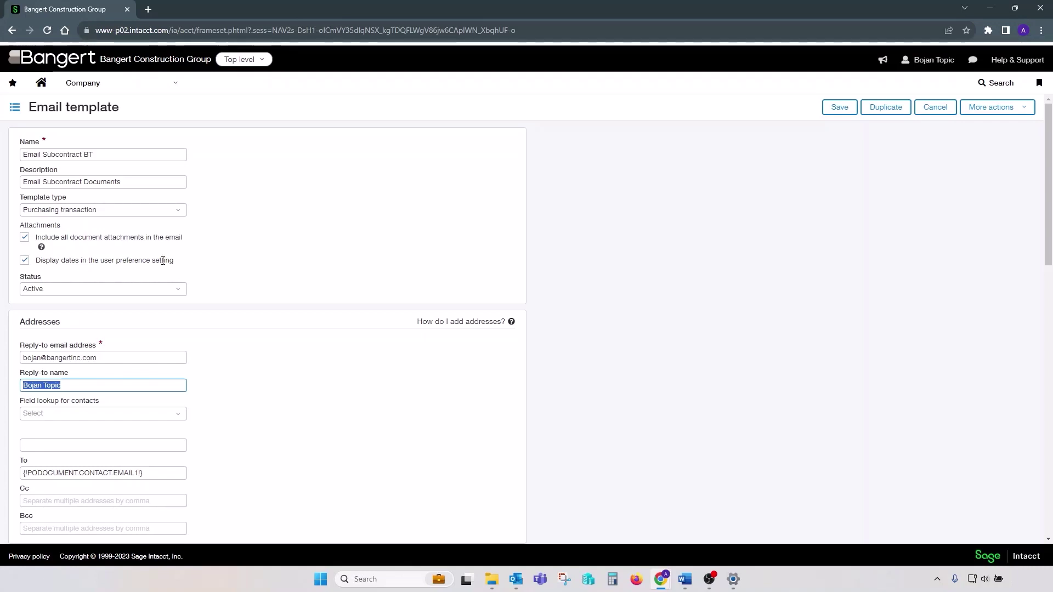
{"action": "scroll", "coordinate": [163, 260], "scroll_direction": "down", "scroll_amount": 2}
{"action": "left_click", "coordinate": [132, 248]}
{"action": "scroll", "coordinate": [172, 326], "scroll_direction": "down", "scroll_amount": 2}
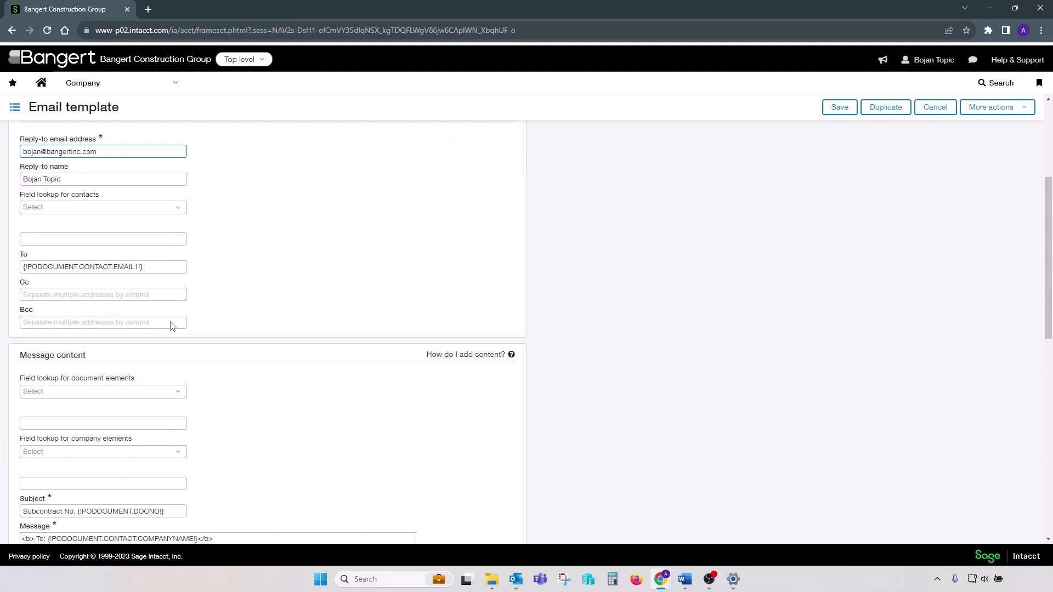
{"action": "left_click", "coordinate": [167, 254]}
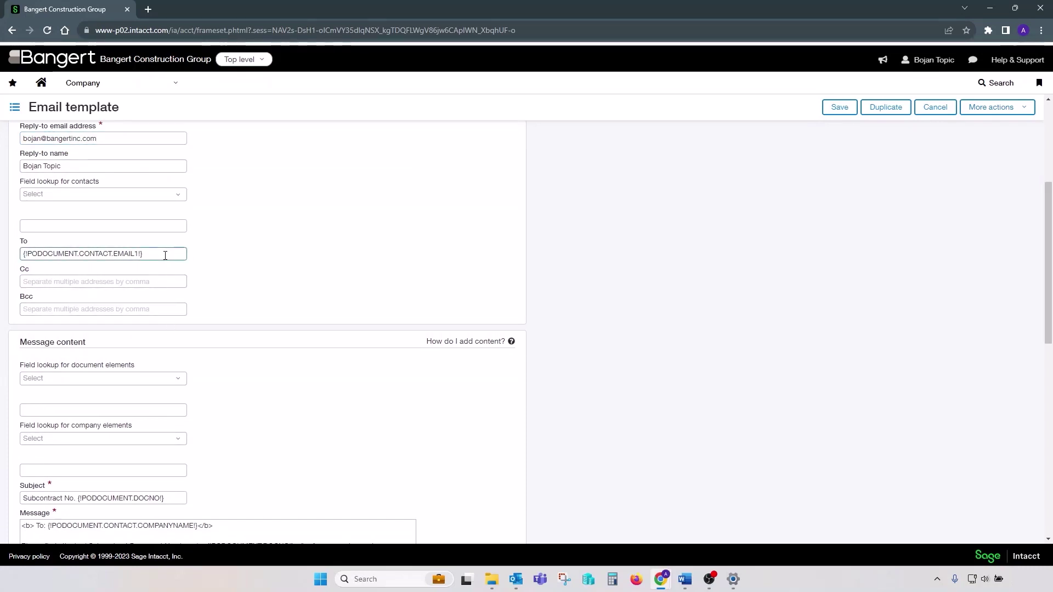
{"action": "left_click_drag", "start_coordinate": [165, 256], "coordinate": [22, 255]}
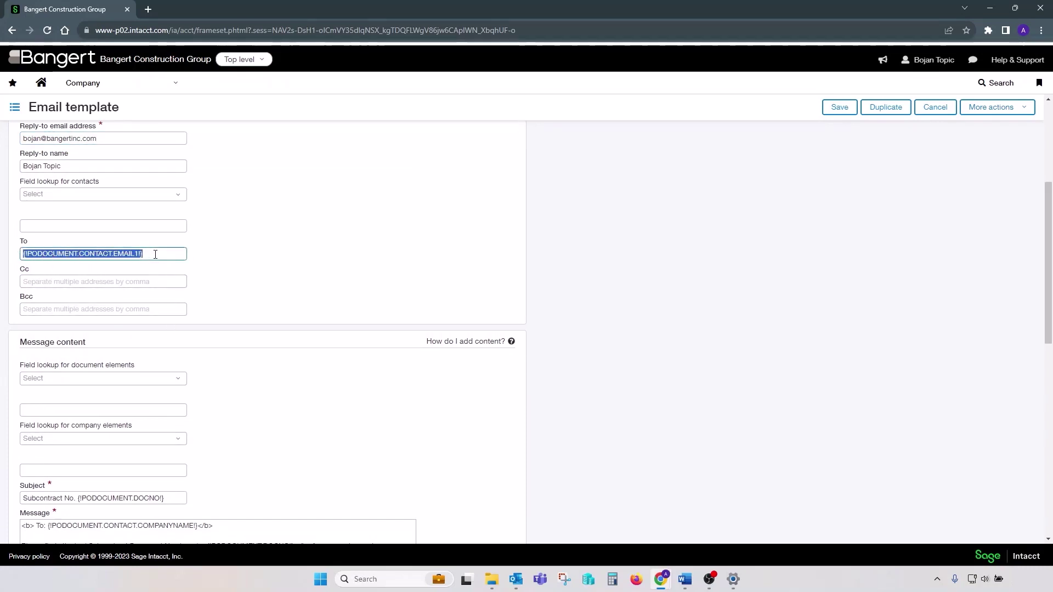
{"action": "left_click", "coordinate": [155, 255]}
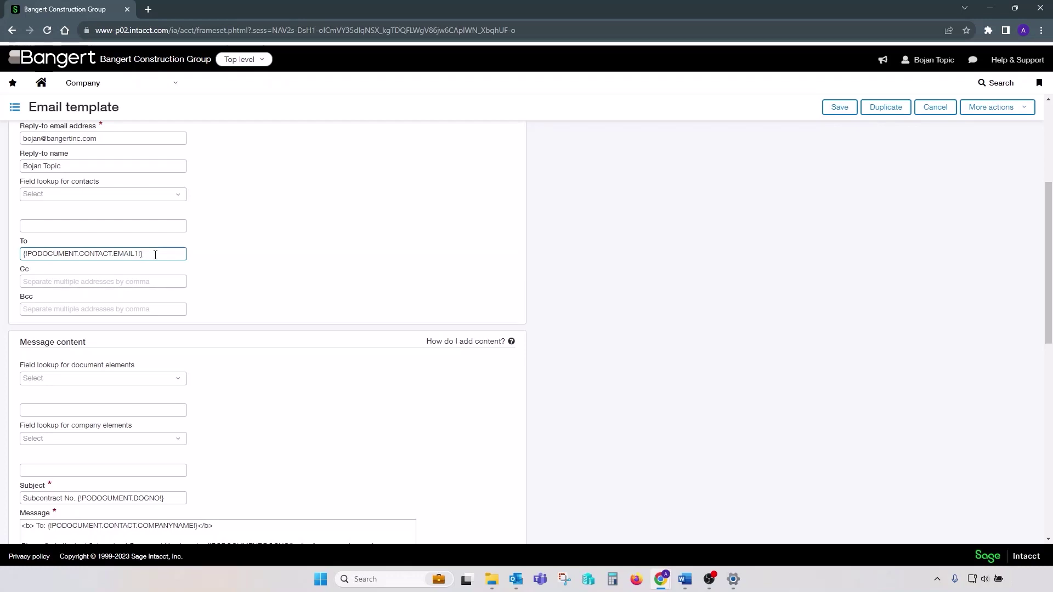
{"action": "scroll", "coordinate": [156, 256], "scroll_direction": "up", "scroll_amount": 1}
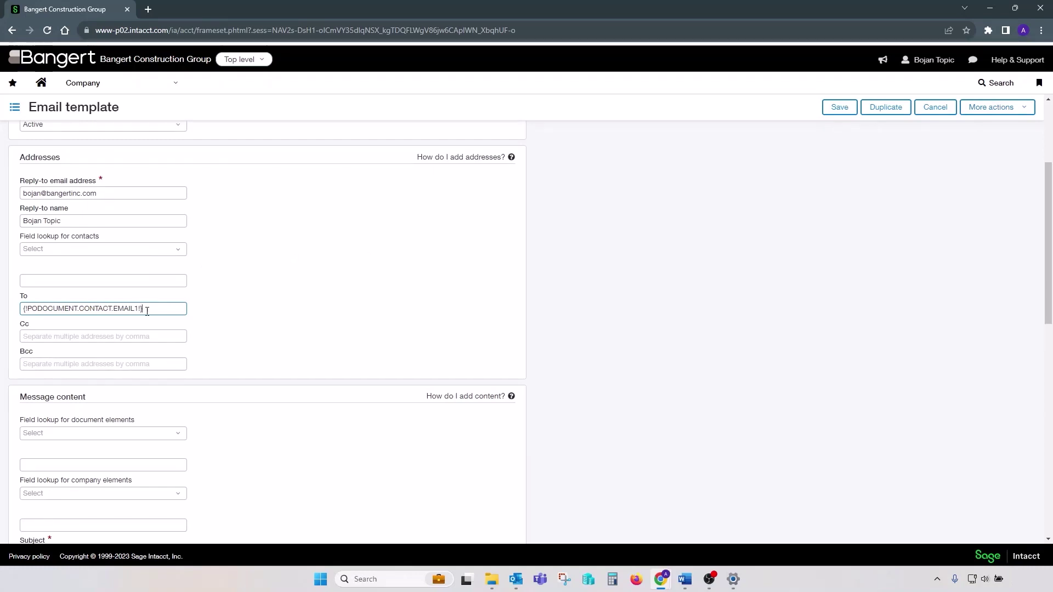
{"action": "left_click_drag", "start_coordinate": [98, 308], "coordinate": [23, 310]}
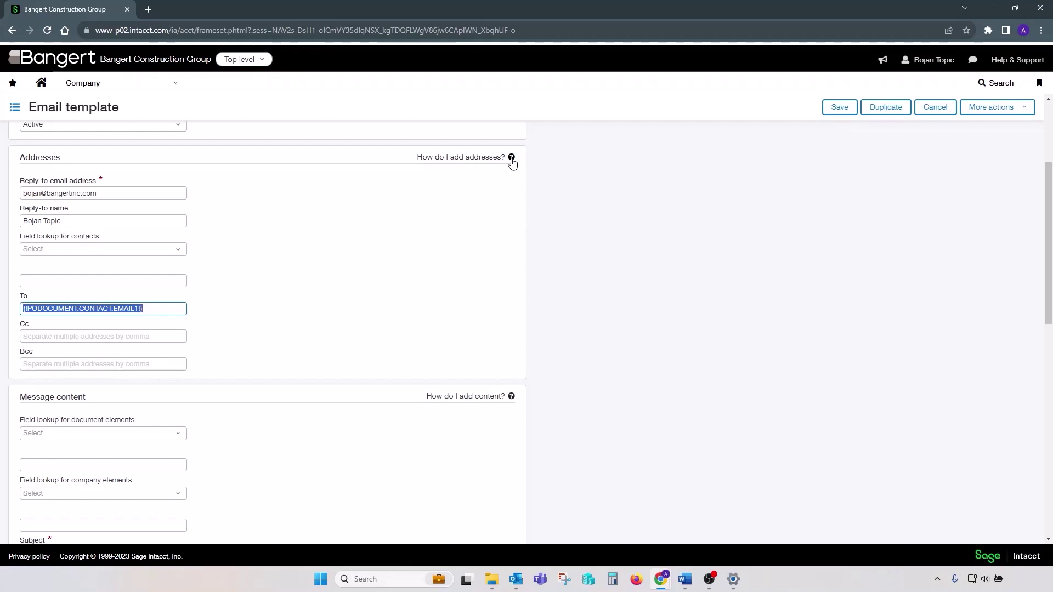
{"action": "left_click", "coordinate": [512, 159]}
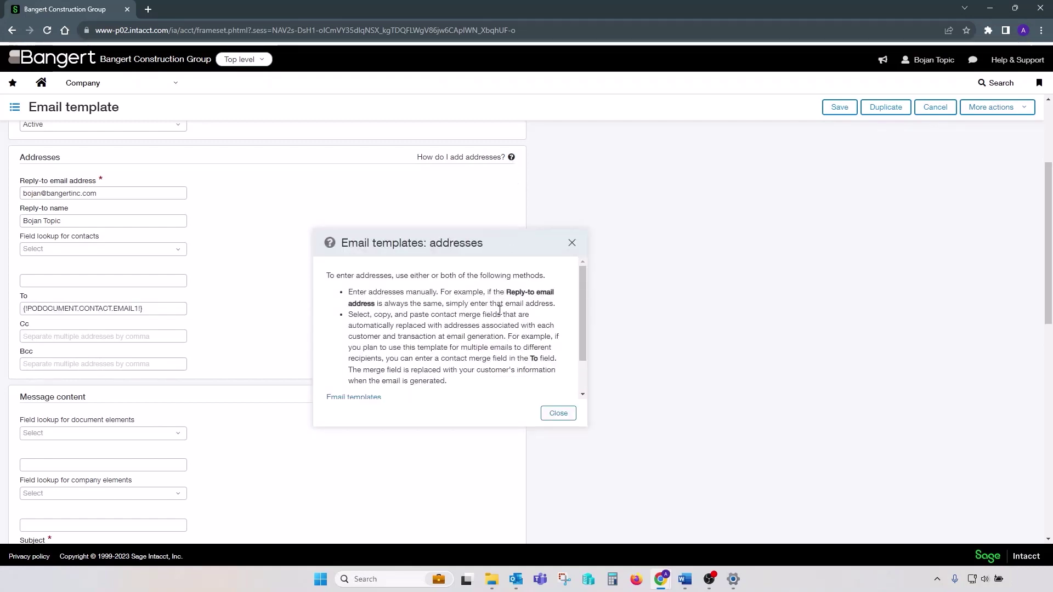
Open the email template merge fields reference and scroll through its tables.
{"action": "scroll", "coordinate": [500, 311], "scroll_direction": "down", "scroll_amount": 2}
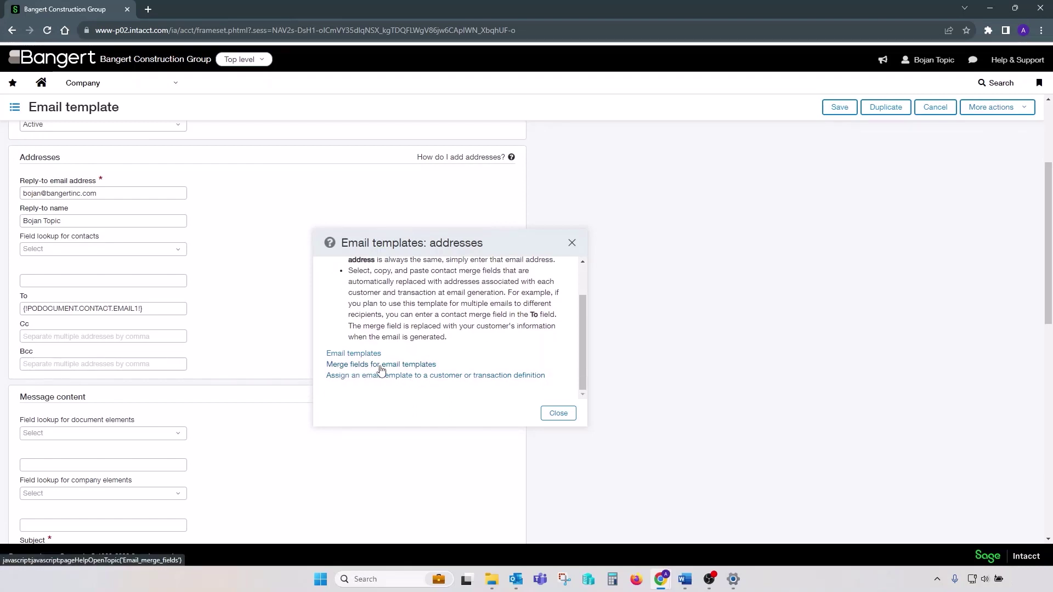
{"action": "left_click", "coordinate": [395, 365]}
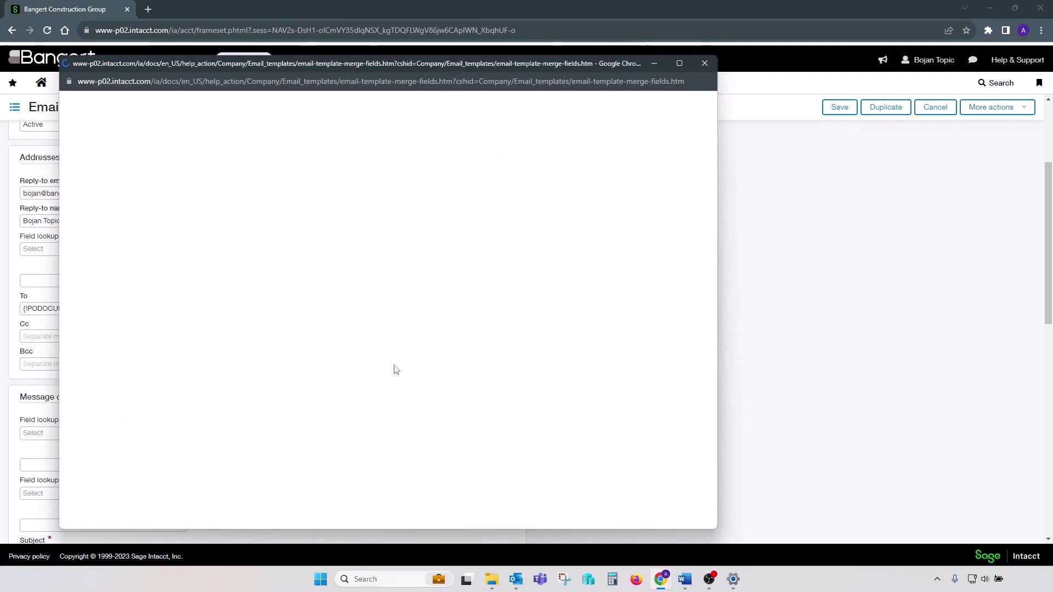
{"action": "scroll", "coordinate": [420, 337], "scroll_direction": "down", "scroll_amount": 5}
{"action": "scroll", "coordinate": [421, 338], "scroll_direction": "down", "scroll_amount": 1}
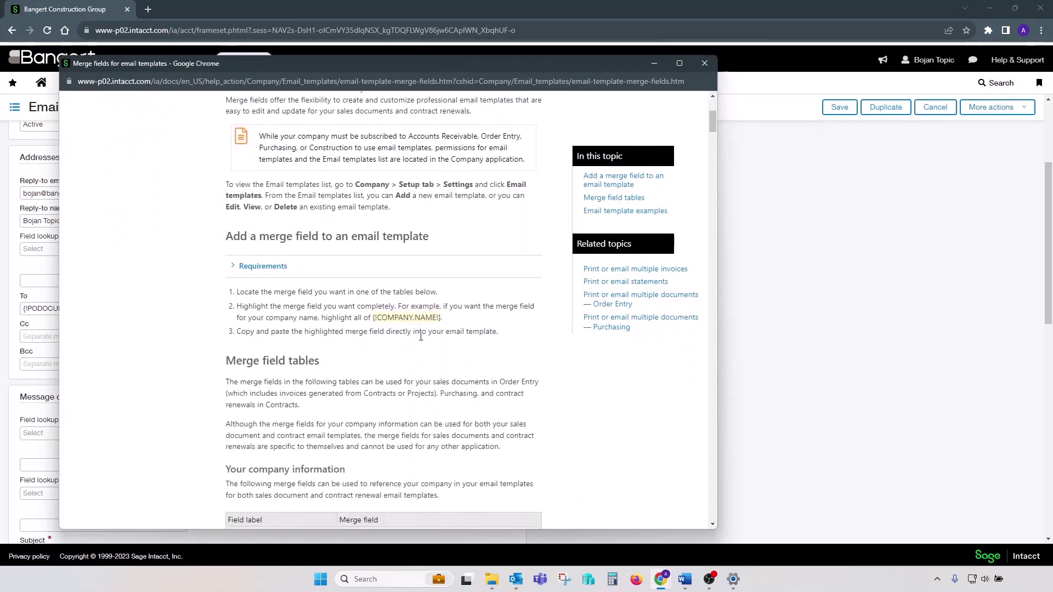
{"action": "scroll", "coordinate": [422, 340], "scroll_direction": "down", "scroll_amount": 3}
{"action": "scroll", "coordinate": [421, 341], "scroll_direction": "down", "scroll_amount": 2}
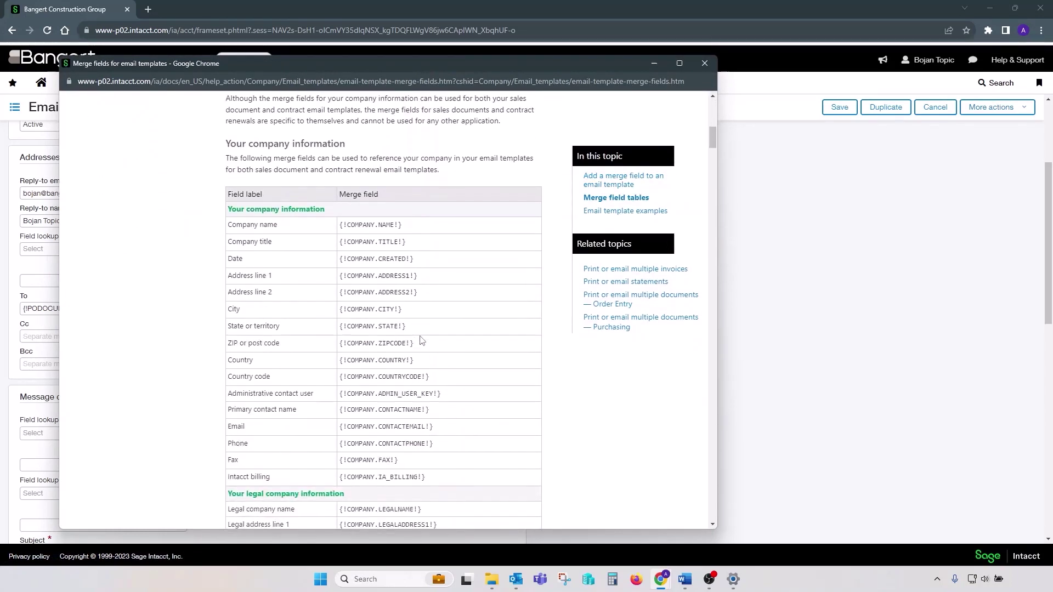
{"action": "scroll", "coordinate": [421, 338], "scroll_direction": "down", "scroll_amount": 1}
{"action": "scroll", "coordinate": [421, 337], "scroll_direction": "down", "scroll_amount": 1}
{"action": "scroll", "coordinate": [421, 336], "scroll_direction": "down", "scroll_amount": 2}
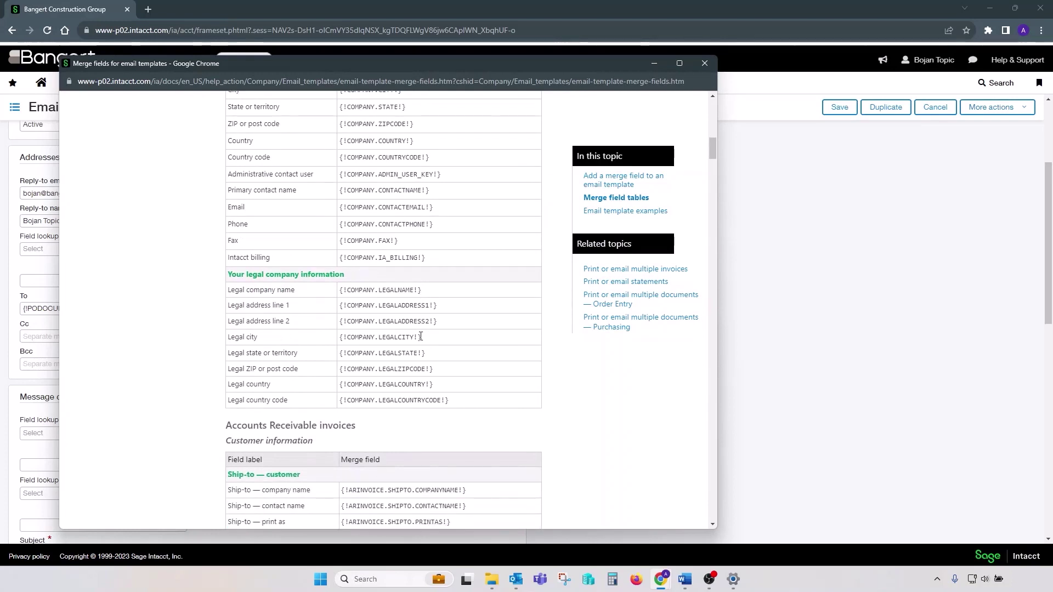
{"action": "scroll", "coordinate": [421, 337], "scroll_direction": "down", "scroll_amount": 1}
{"action": "scroll", "coordinate": [421, 338], "scroll_direction": "down", "scroll_amount": 2}
{"action": "scroll", "coordinate": [421, 339], "scroll_direction": "down", "scroll_amount": 1}
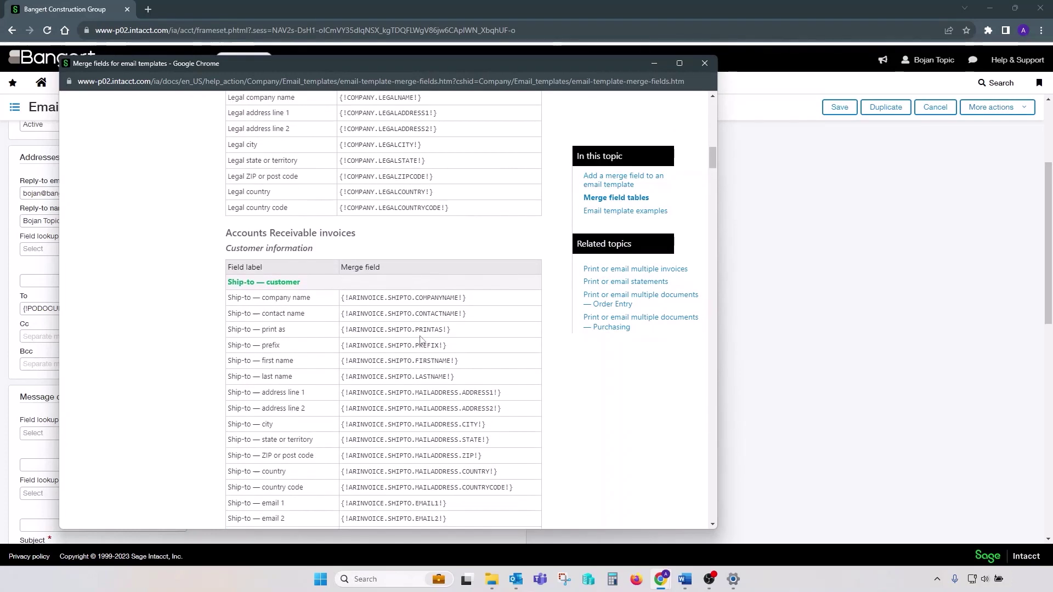
{"action": "scroll", "coordinate": [421, 341], "scroll_direction": "down", "scroll_amount": 2}
{"action": "scroll", "coordinate": [420, 340], "scroll_direction": "down", "scroll_amount": 1}
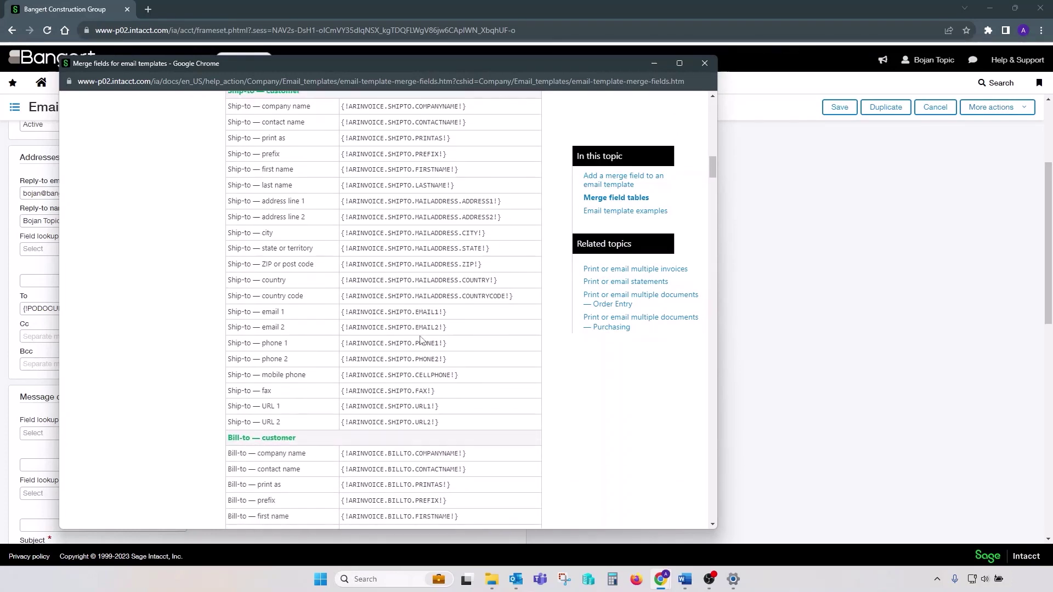
{"action": "scroll", "coordinate": [421, 341], "scroll_direction": "down", "scroll_amount": 3}
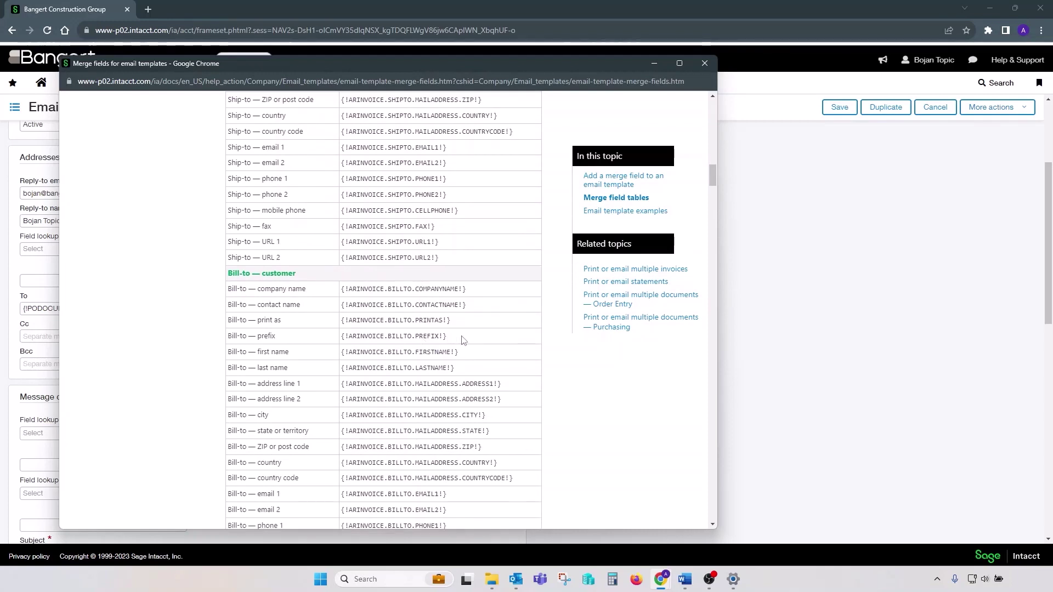
Highlight the bill-to prefix merge field, then close the merge fields page.
{"action": "left_click_drag", "start_coordinate": [462, 340], "coordinate": [347, 337]}
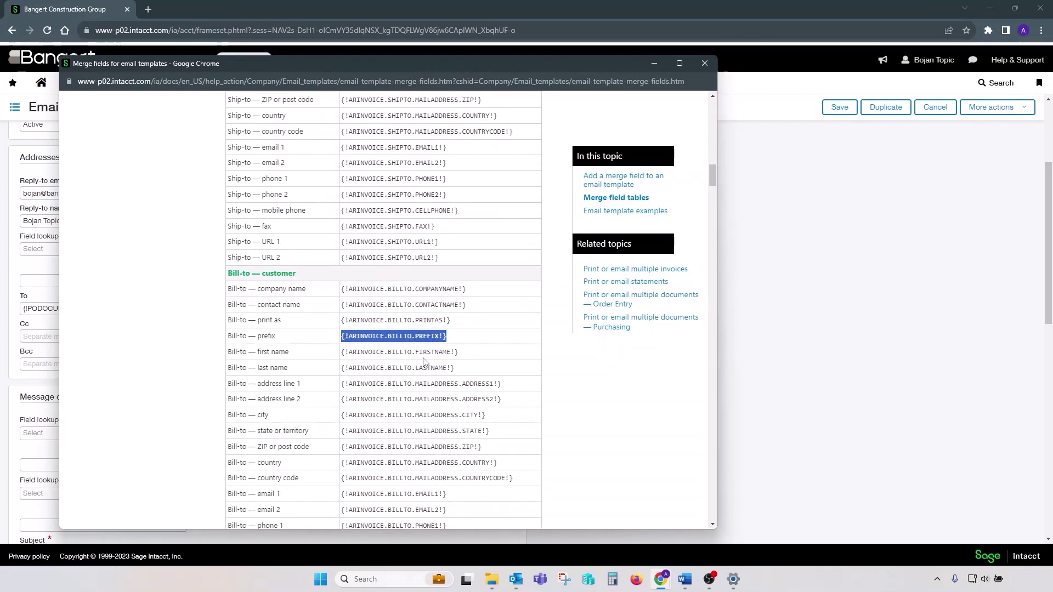
{"action": "scroll", "coordinate": [423, 362], "scroll_direction": "down", "scroll_amount": 1}
{"action": "scroll", "coordinate": [423, 362], "scroll_direction": "down", "scroll_amount": 3}
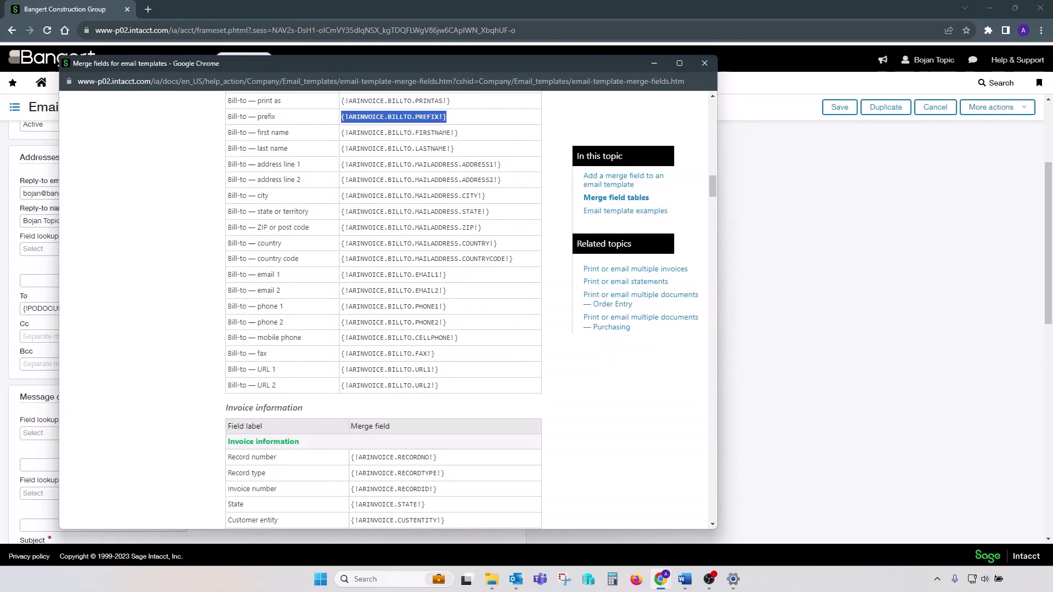
{"action": "key", "text": "alt+Tab"}
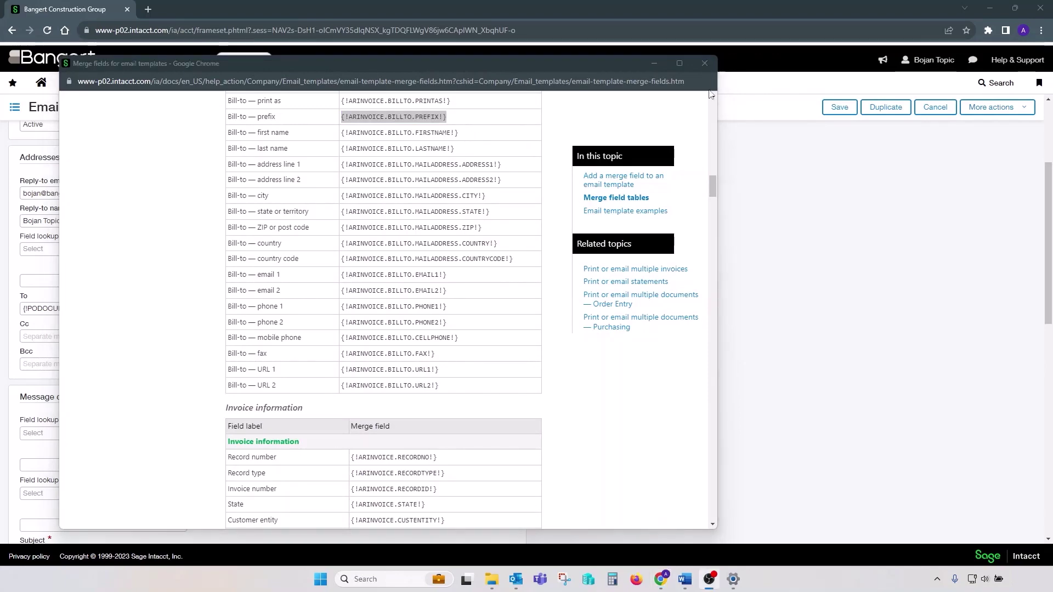
{"action": "left_click", "coordinate": [706, 64]}
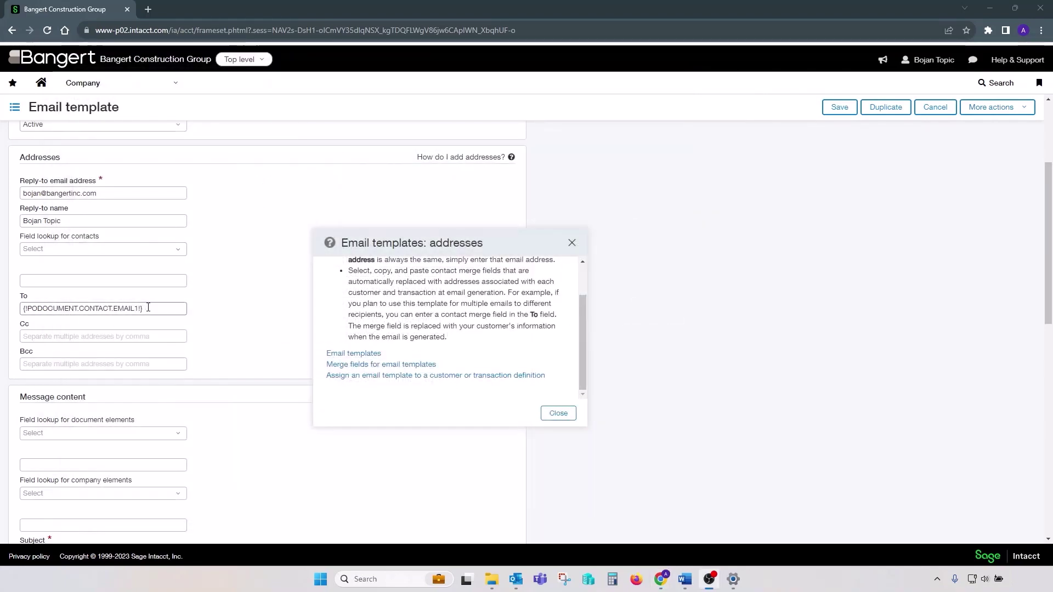
Dismiss the address help and review the template's Subject line.
{"action": "left_click", "coordinate": [572, 243]}
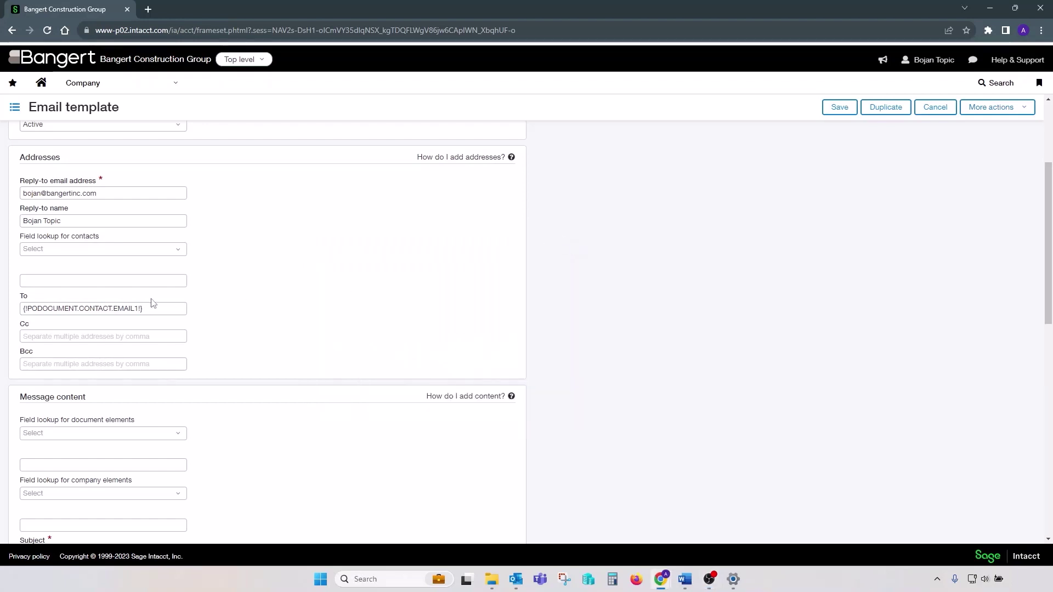
{"action": "scroll", "coordinate": [126, 357], "scroll_direction": "down", "scroll_amount": 3}
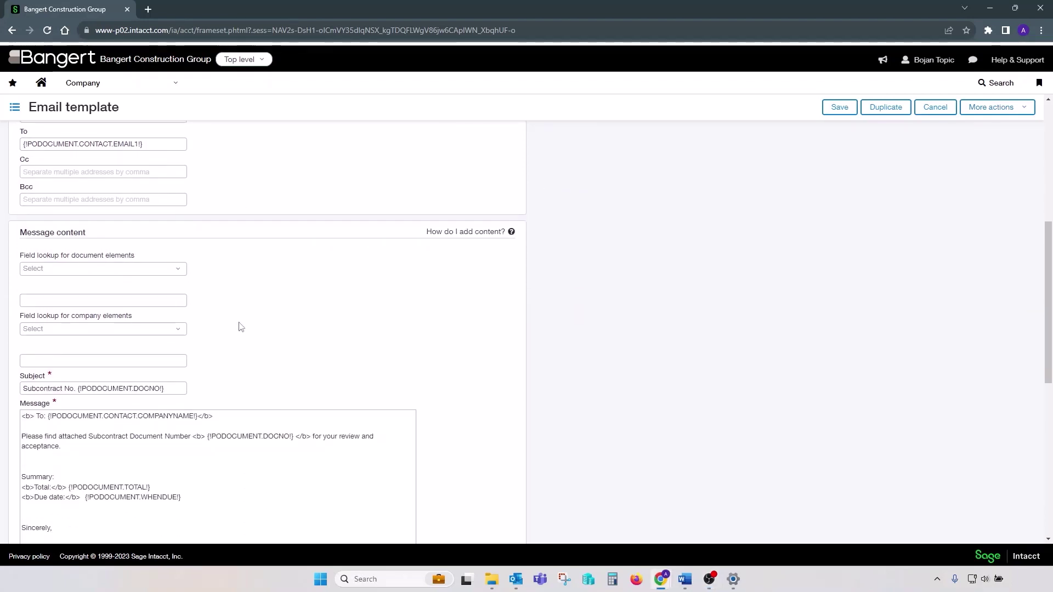
{"action": "scroll", "coordinate": [240, 328], "scroll_direction": "down", "scroll_amount": 2}
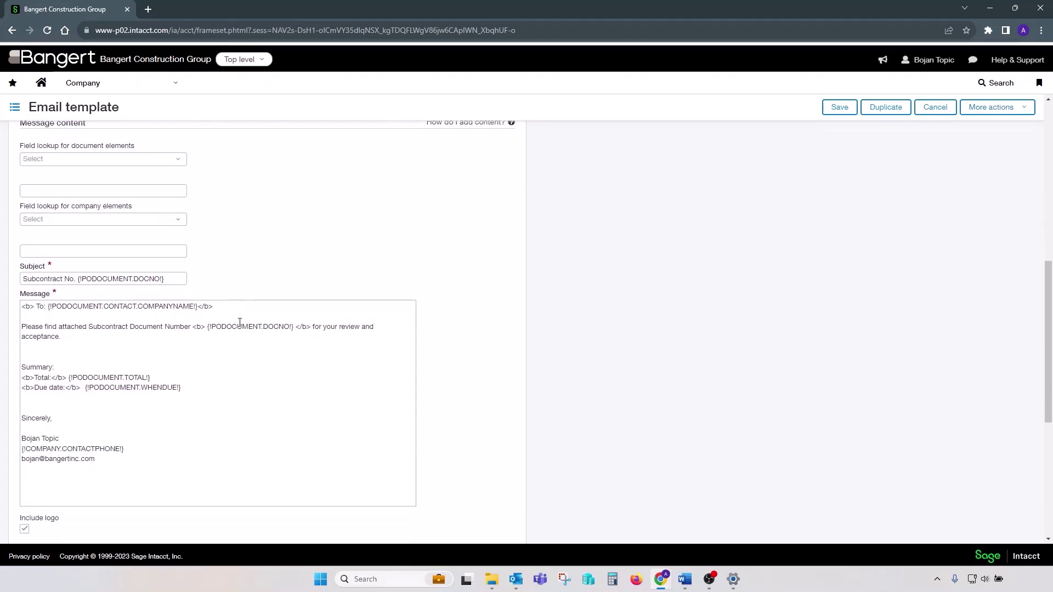
{"action": "scroll", "coordinate": [240, 322], "scroll_direction": "up", "scroll_amount": 1}
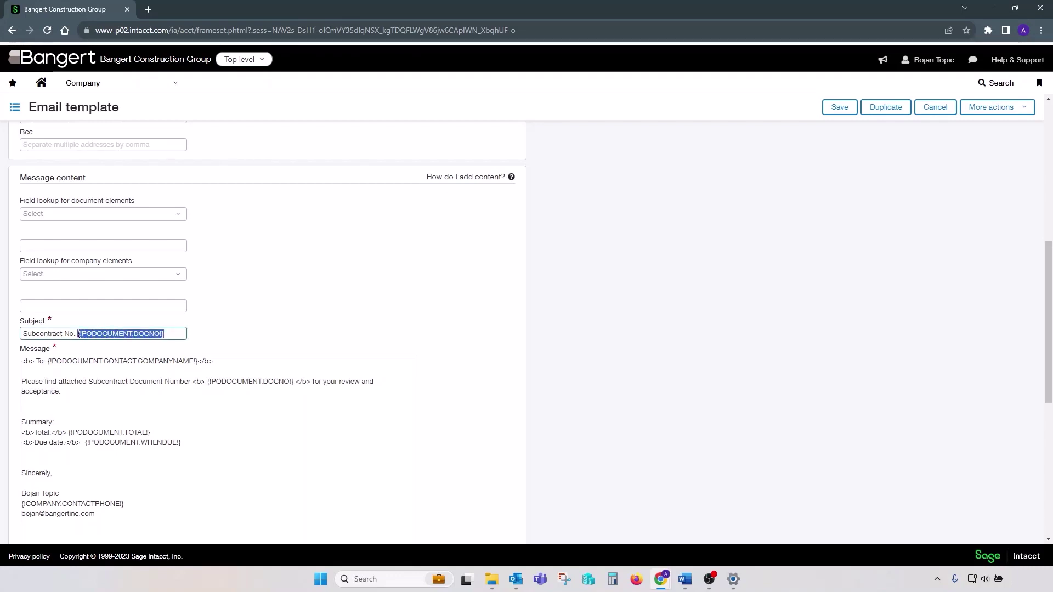
{"action": "left_click", "coordinate": [71, 335]}
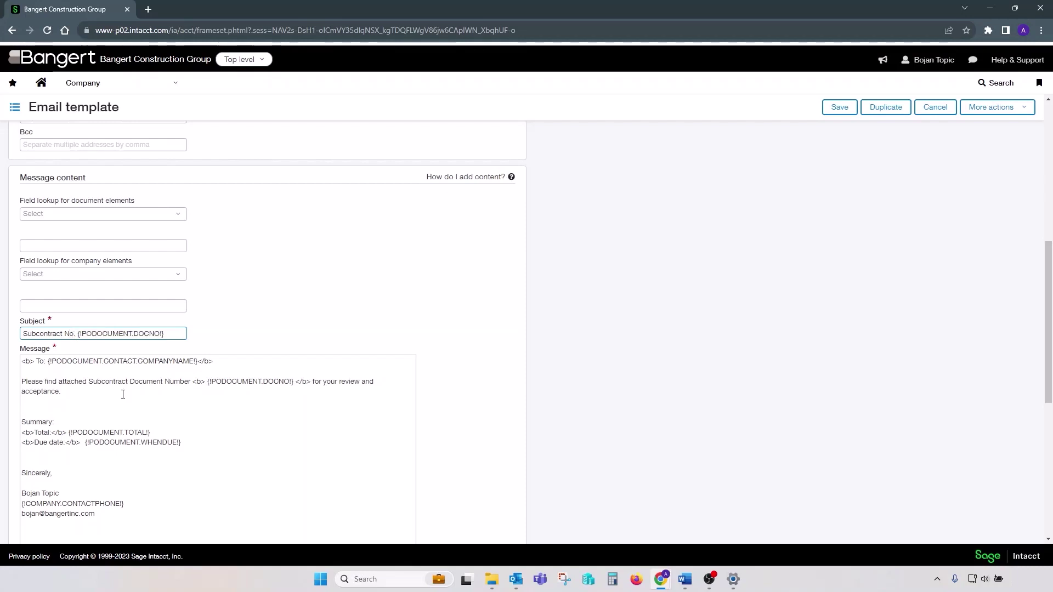
Inspect the message's company name, total, due date and contact phone placeholders.
{"action": "scroll", "coordinate": [122, 395], "scroll_direction": "down", "scroll_amount": 1}
{"action": "mouse_move", "coordinate": [46, 307]}
{"action": "left_mouse_down"}
{"action": "mouse_move", "coordinate": [190, 308]}
{"action": "mouse_move", "coordinate": [279, 327]}
{"action": "left_mouse_up"}
{"action": "left_click", "coordinate": [210, 328]}
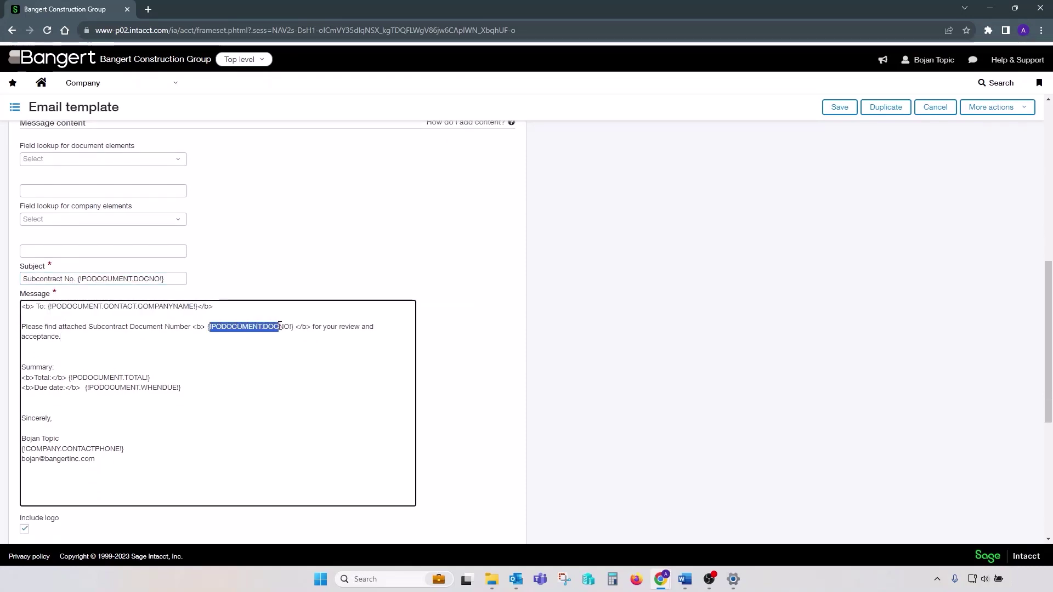
{"action": "left_click_drag", "start_coordinate": [68, 379], "coordinate": [151, 378]}
{"action": "left_click_drag", "start_coordinate": [86, 388], "coordinate": [181, 388]}
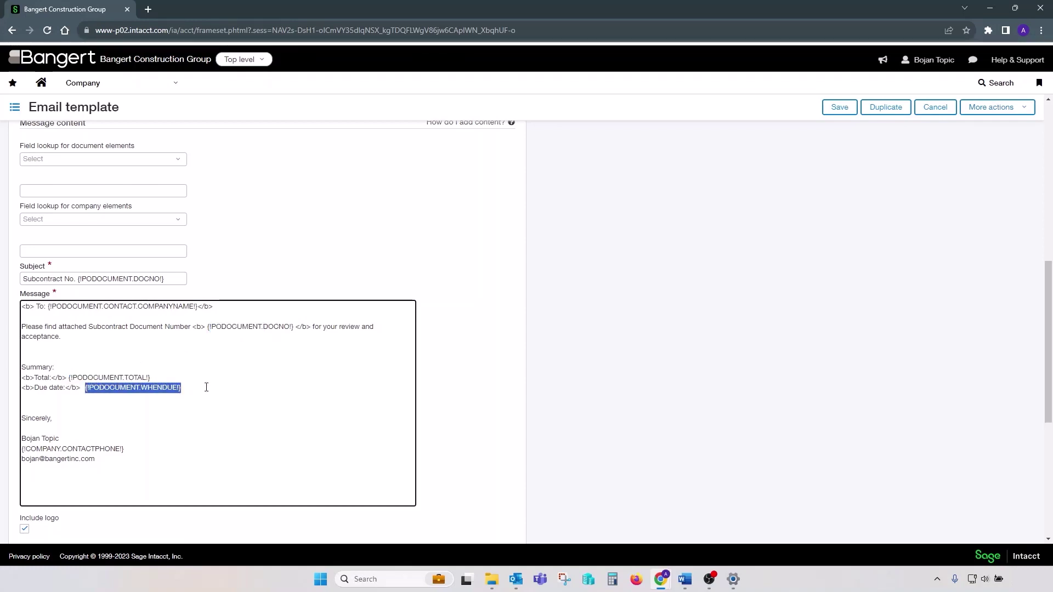
{"action": "left_click_drag", "start_coordinate": [135, 450], "coordinate": [21, 449]}
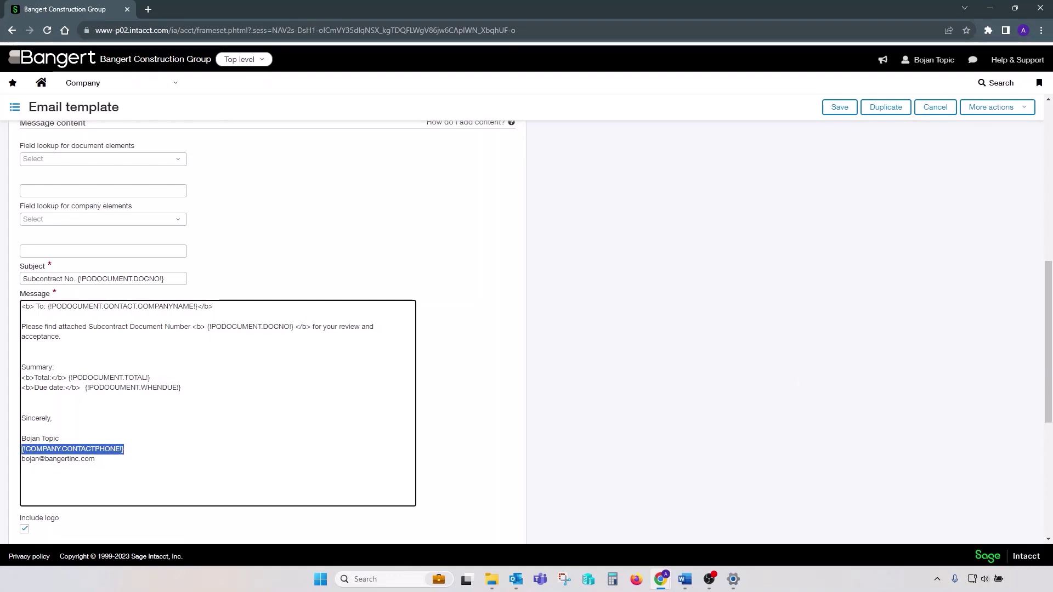
{"action": "scroll", "coordinate": [310, 292], "scroll_direction": "down", "scroll_amount": 5}
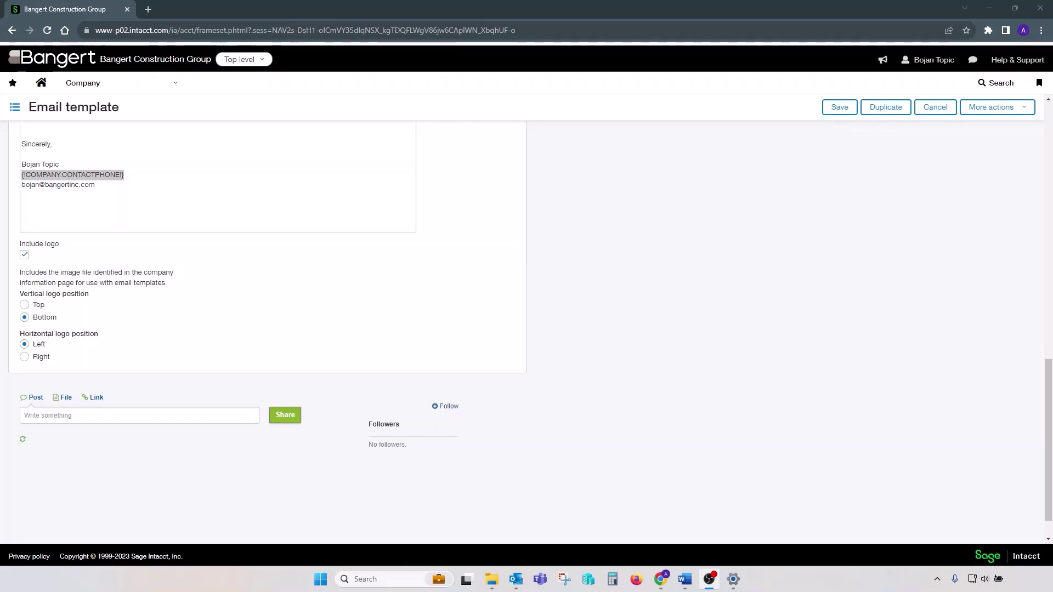
{"action": "scroll", "coordinate": [1009, 192], "scroll_direction": "up", "scroll_amount": 2}
Save the Email Subcontract BT template and open Purchasing configuration.
{"action": "left_click", "coordinate": [839, 111]}
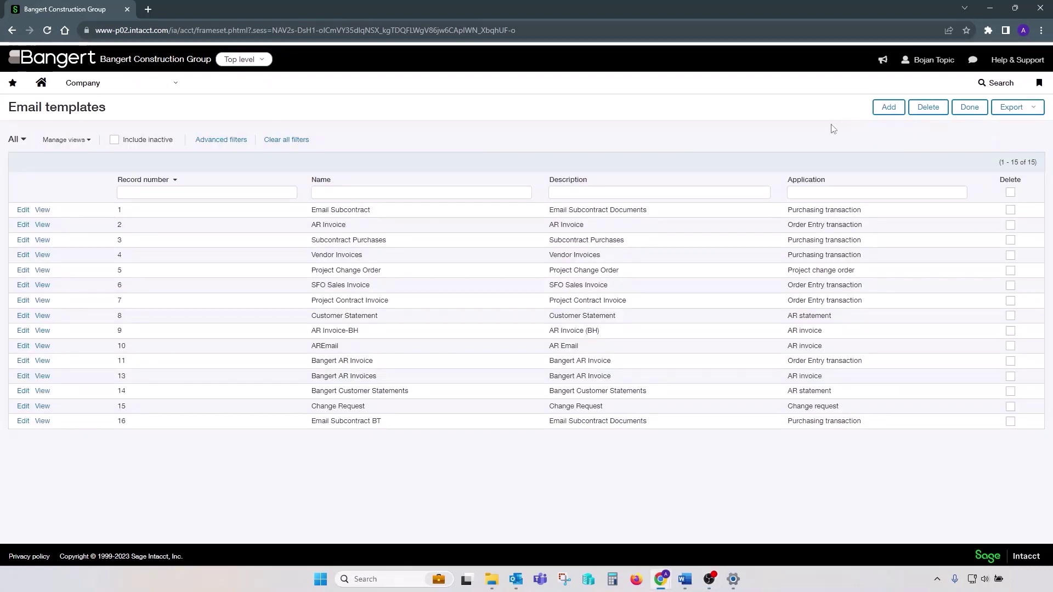
{"action": "left_click", "coordinate": [24, 422]}
{"action": "left_click", "coordinate": [102, 87]}
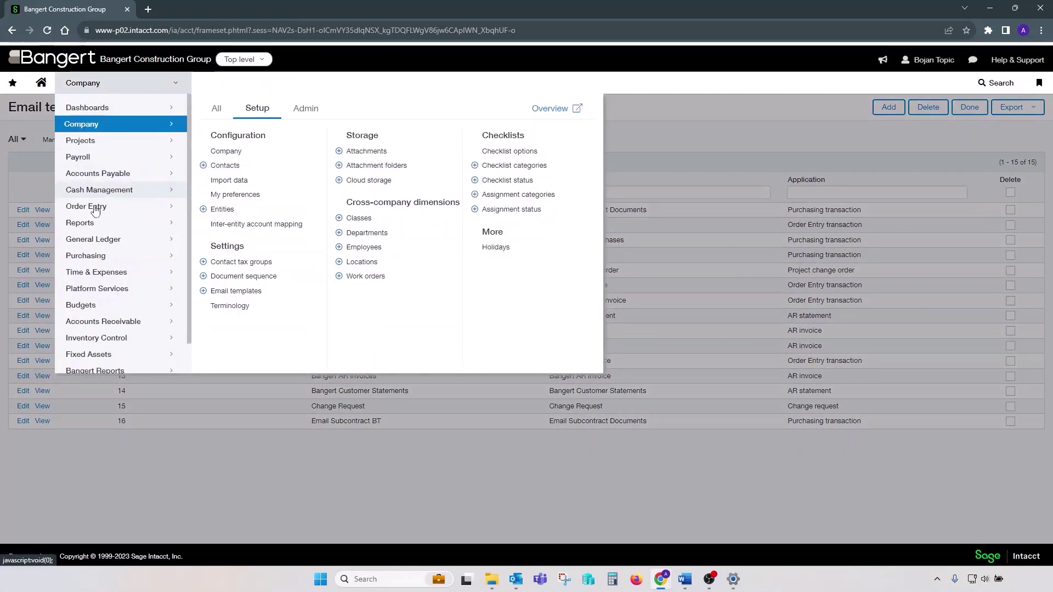
{"action": "left_click", "coordinate": [93, 258]}
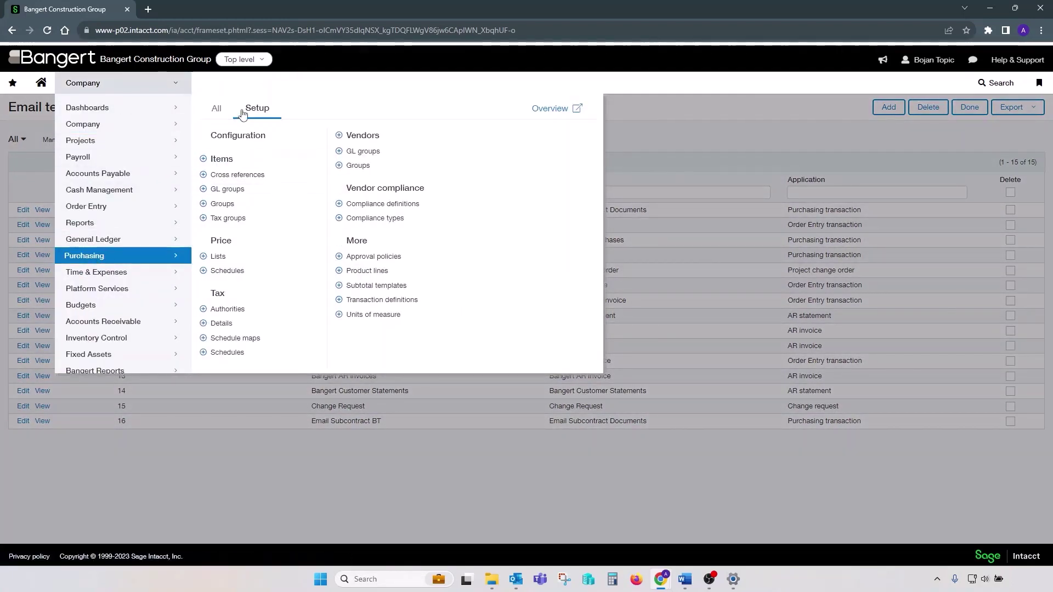
{"action": "left_click", "coordinate": [244, 141]}
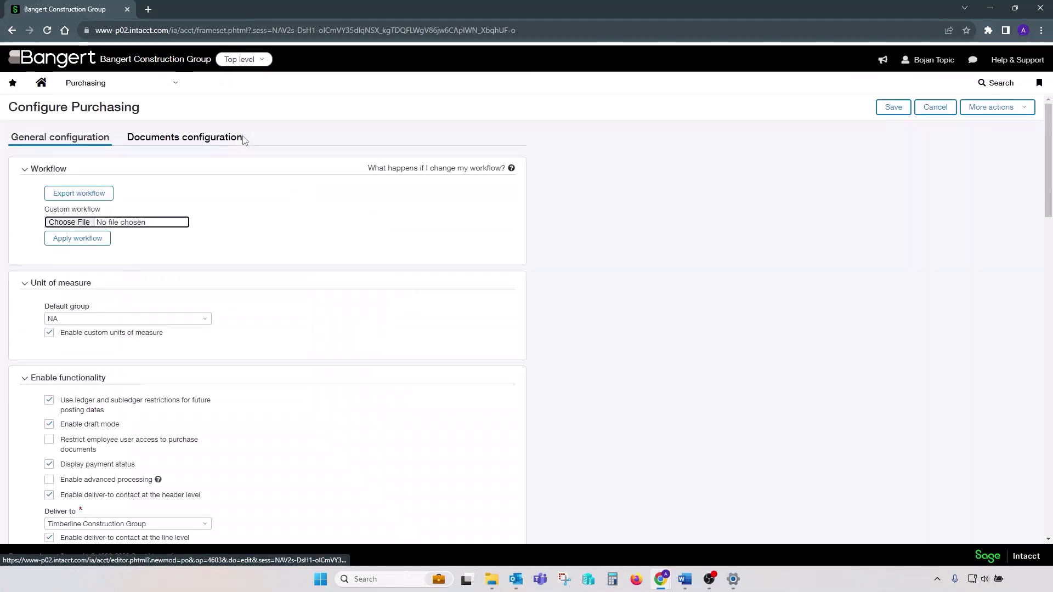
Set Subcontracts' email template to 1--Email Subcontract and save the configuration.
{"action": "left_click", "coordinate": [232, 143]}
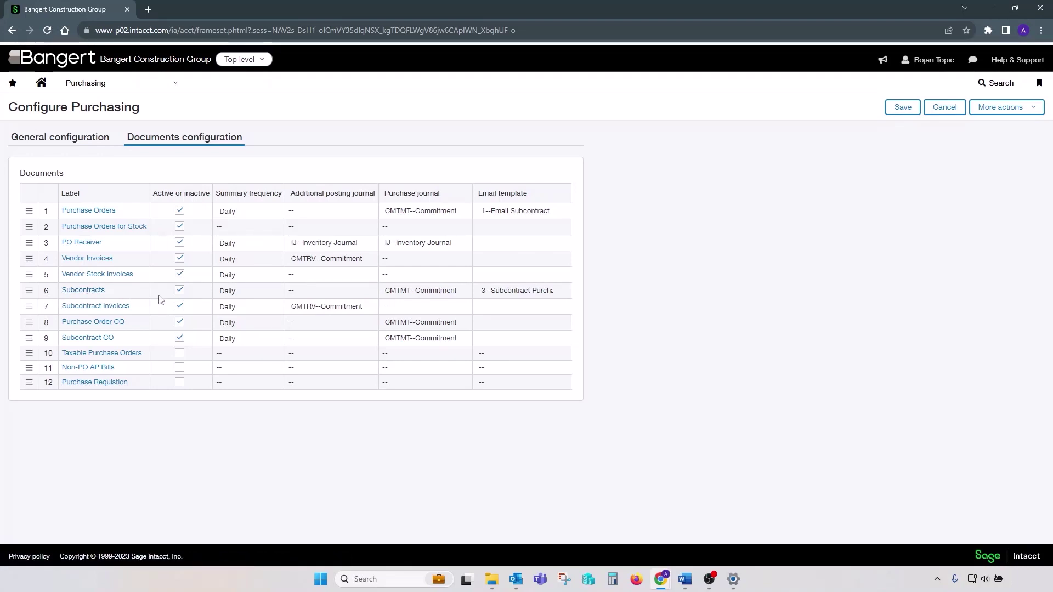
{"action": "left_click", "coordinate": [556, 293]}
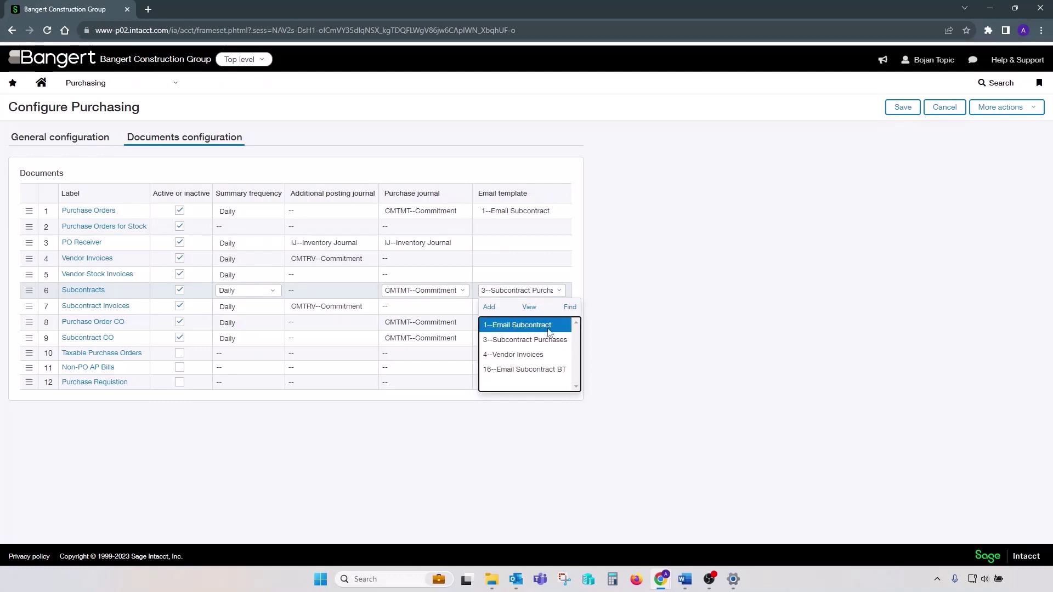
{"action": "left_click", "coordinate": [548, 327]}
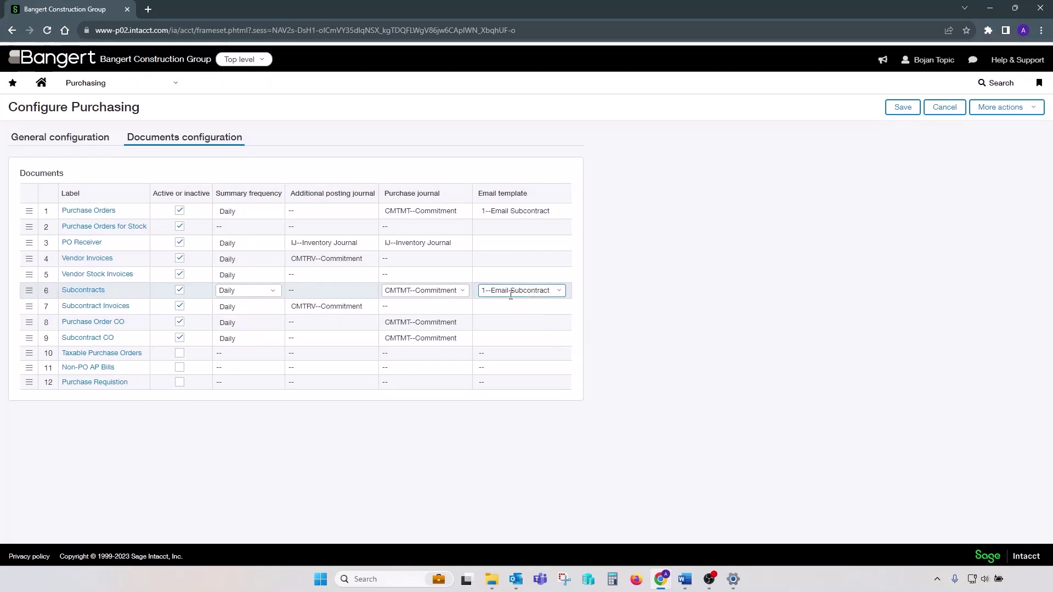
{"action": "left_click", "coordinate": [906, 110]}
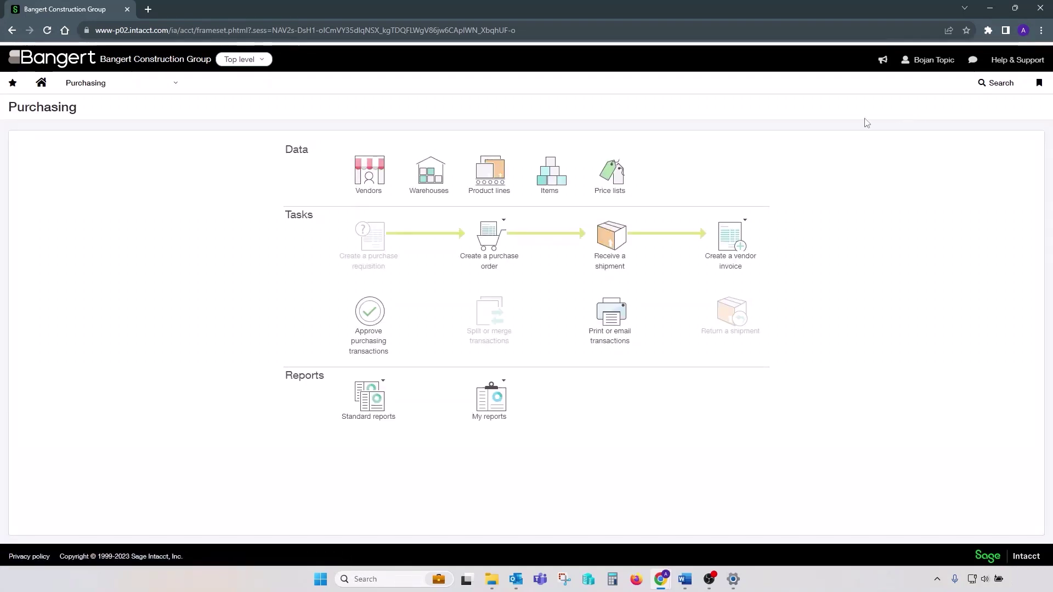
Open vendor Alpha Insulation's Additional information from the Accounts Payable vendors list.
{"action": "left_click", "coordinate": [98, 85]}
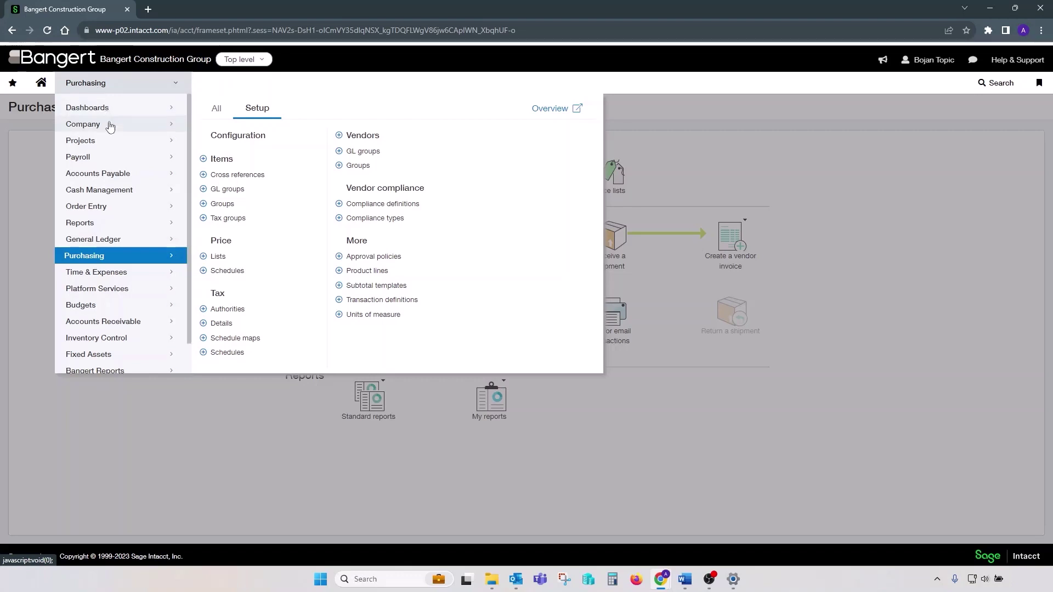
{"action": "left_click", "coordinate": [104, 175]}
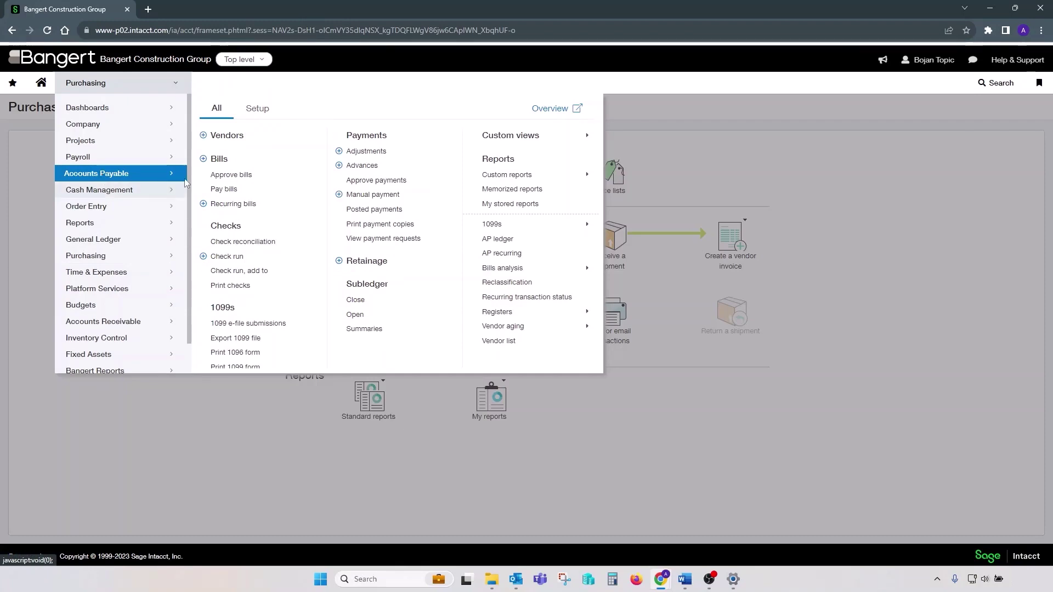
{"action": "left_click", "coordinate": [234, 136]}
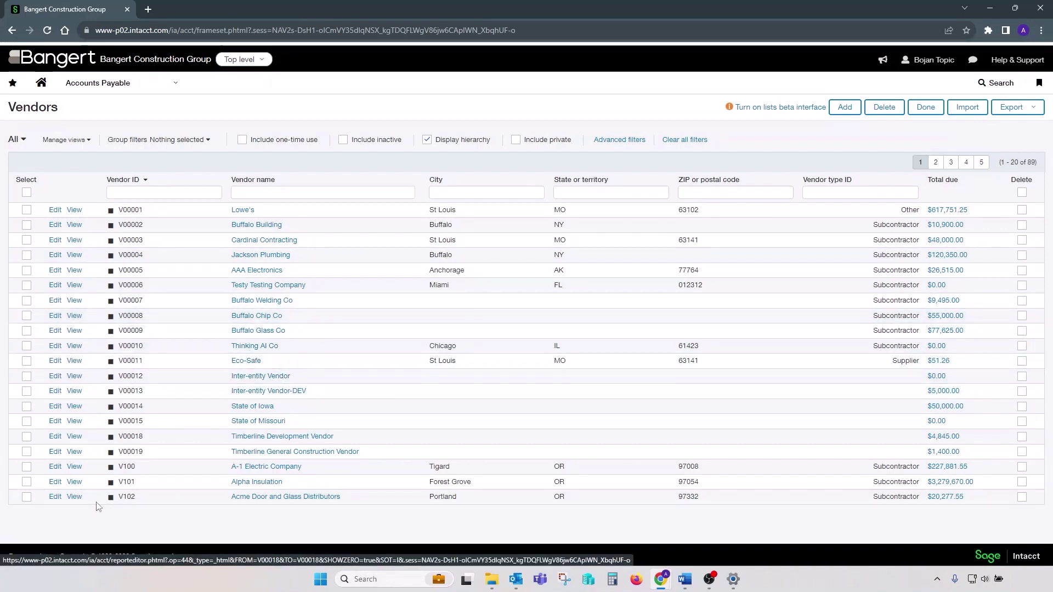
{"action": "left_click", "coordinate": [55, 482]}
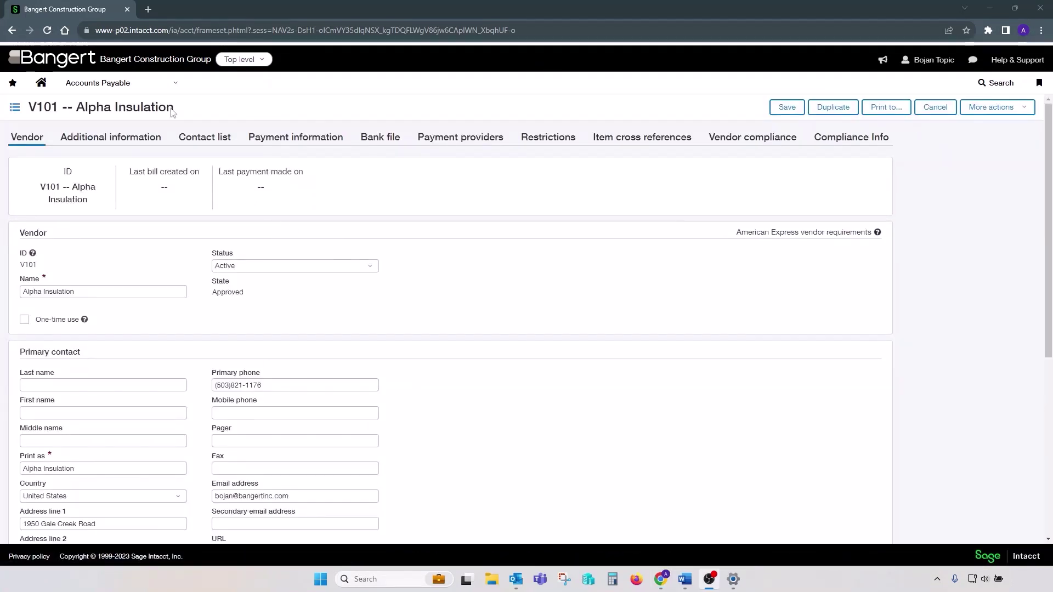
{"action": "left_click", "coordinate": [99, 138]}
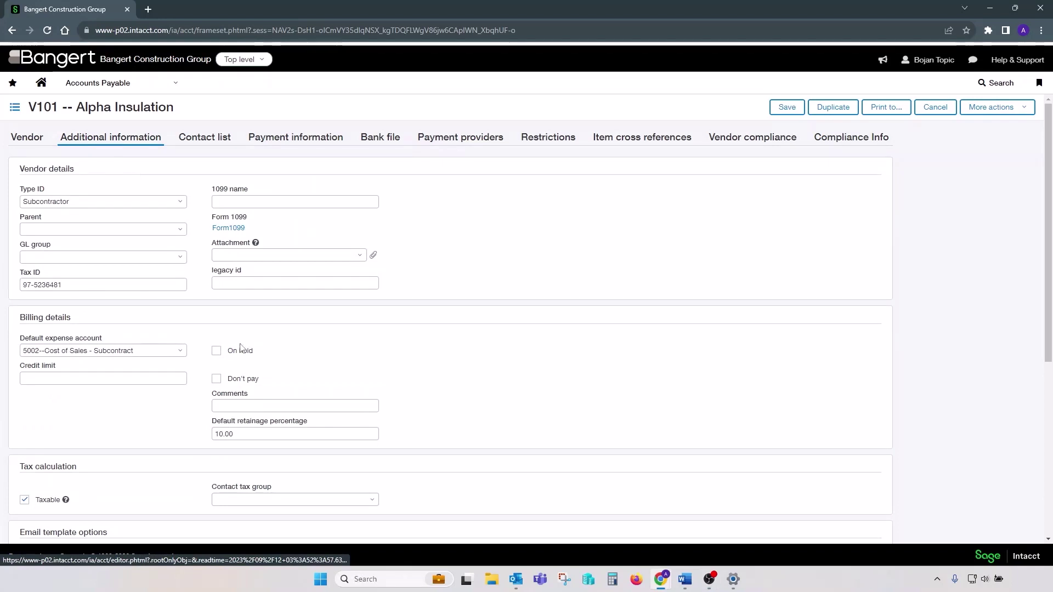
Confirm 16--Email Subcontract BT as the vendor's email template and save.
{"action": "scroll", "coordinate": [303, 369], "scroll_direction": "down", "scroll_amount": 4}
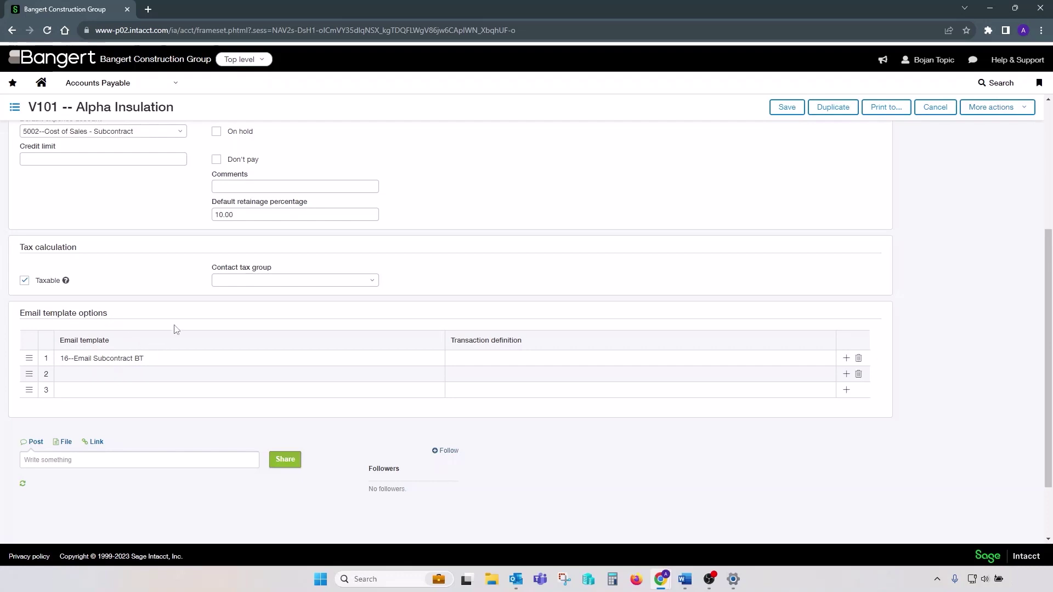
{"action": "left_click", "coordinate": [168, 361]}
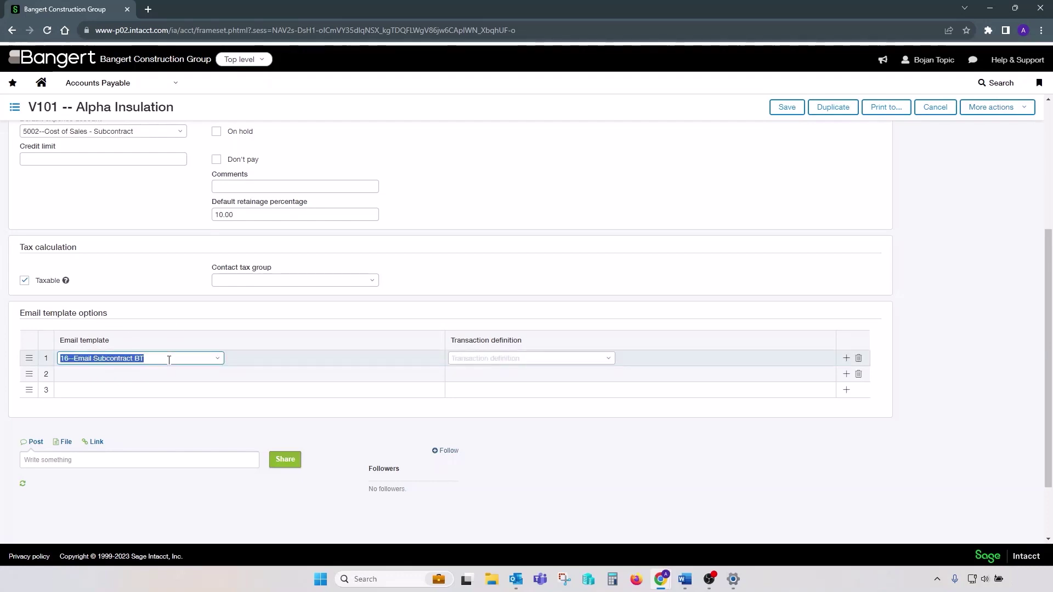
{"action": "left_click", "coordinate": [217, 359]}
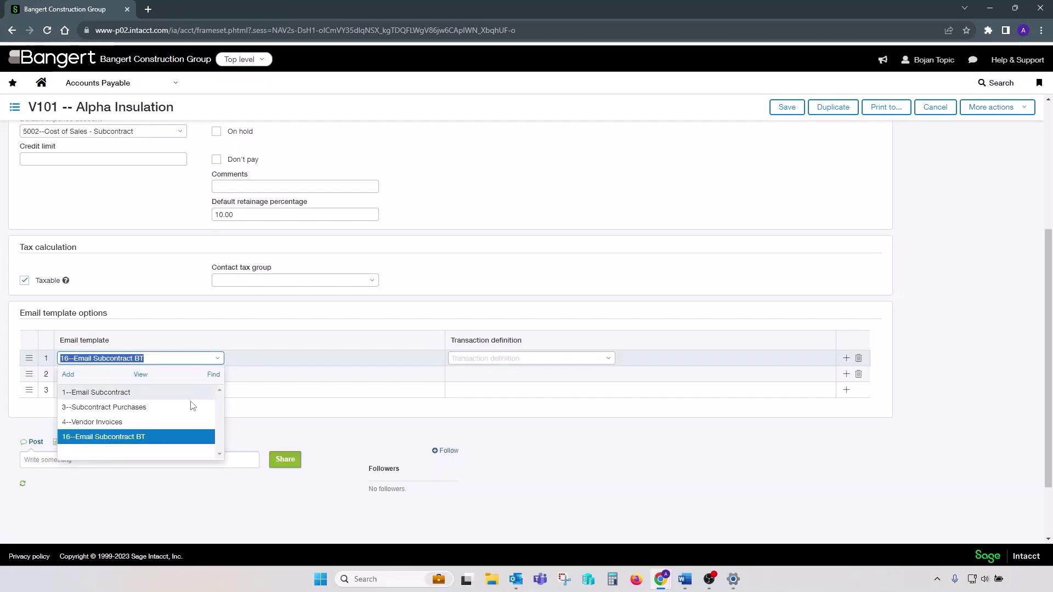
{"action": "left_click", "coordinate": [147, 437]}
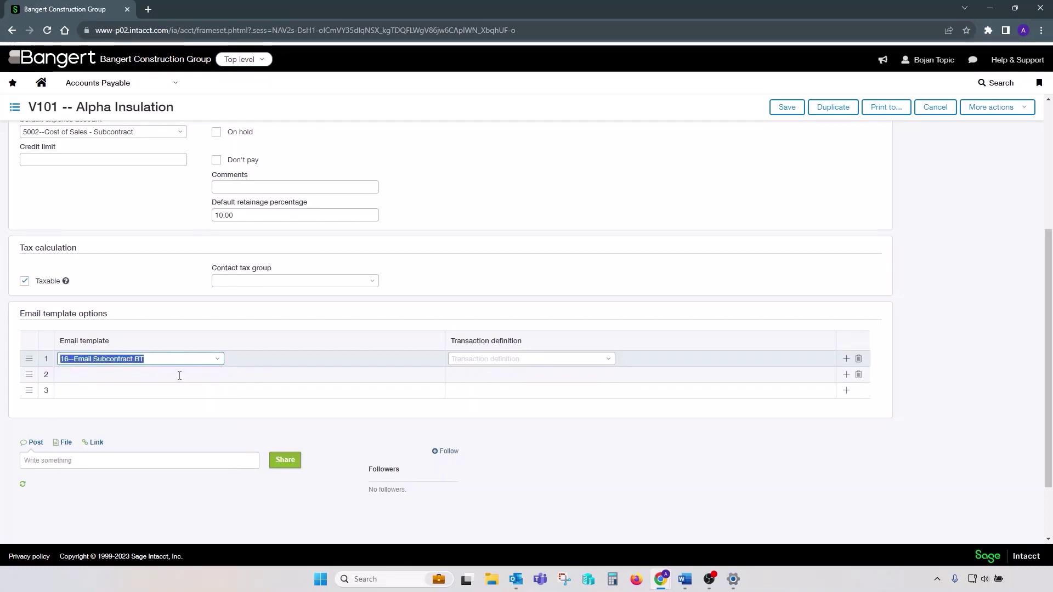
{"action": "scroll", "coordinate": [162, 300], "scroll_direction": "up", "scroll_amount": 3}
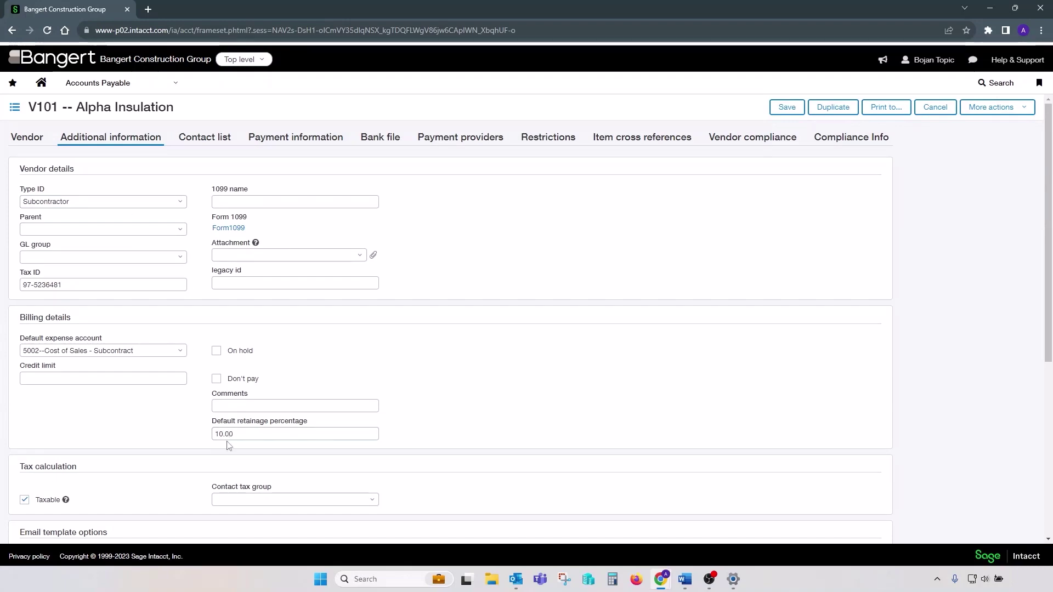
{"action": "scroll", "coordinate": [165, 435], "scroll_direction": "down", "scroll_amount": 2}
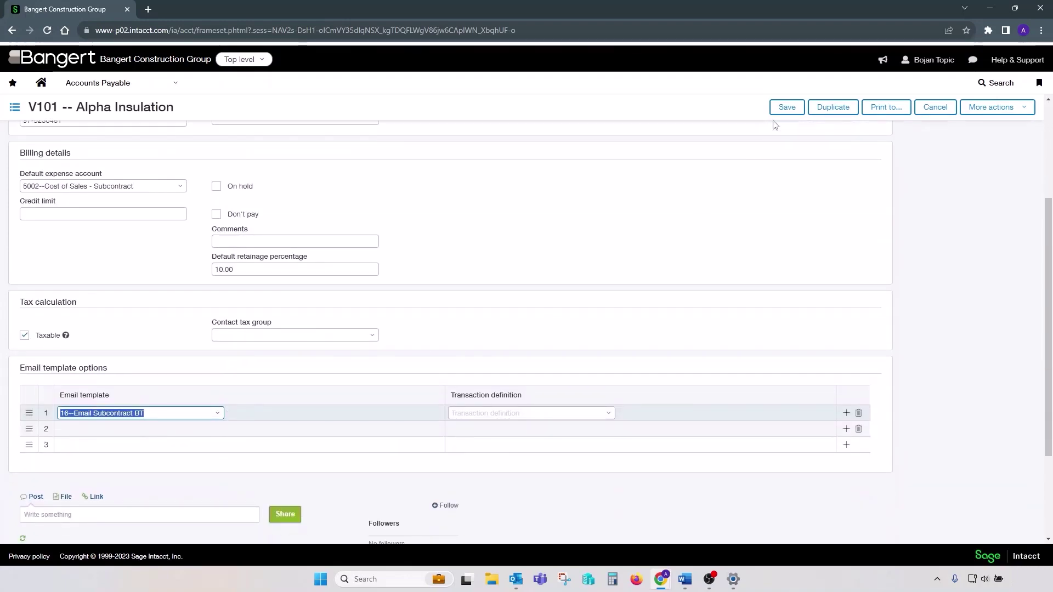
{"action": "left_click", "coordinate": [782, 109]}
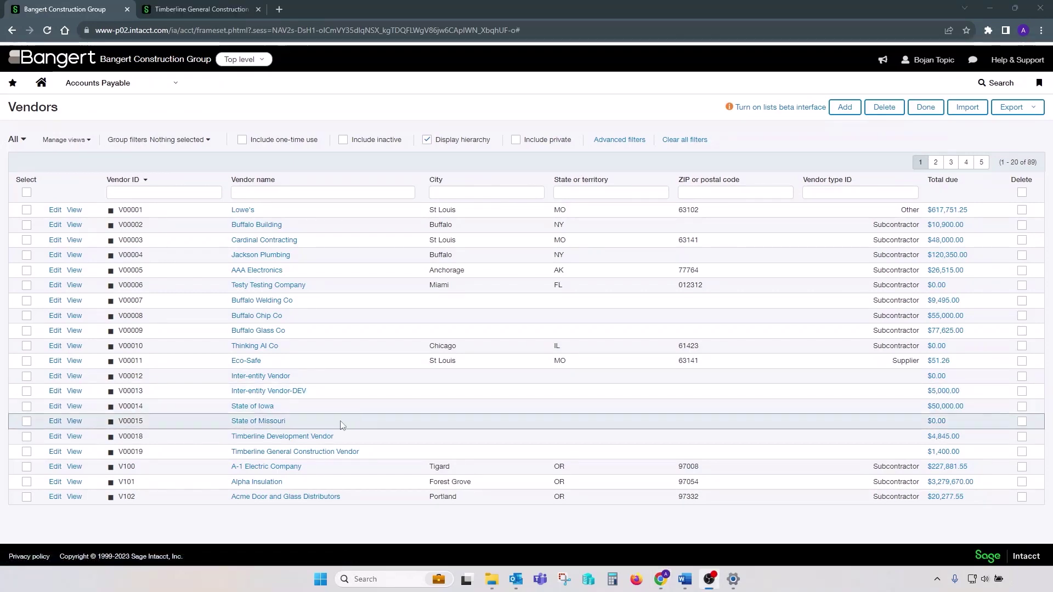
Open subcontract SUB-00204 and its attached Alpha Quotation PDF.
{"action": "left_click", "coordinate": [219, 12]}
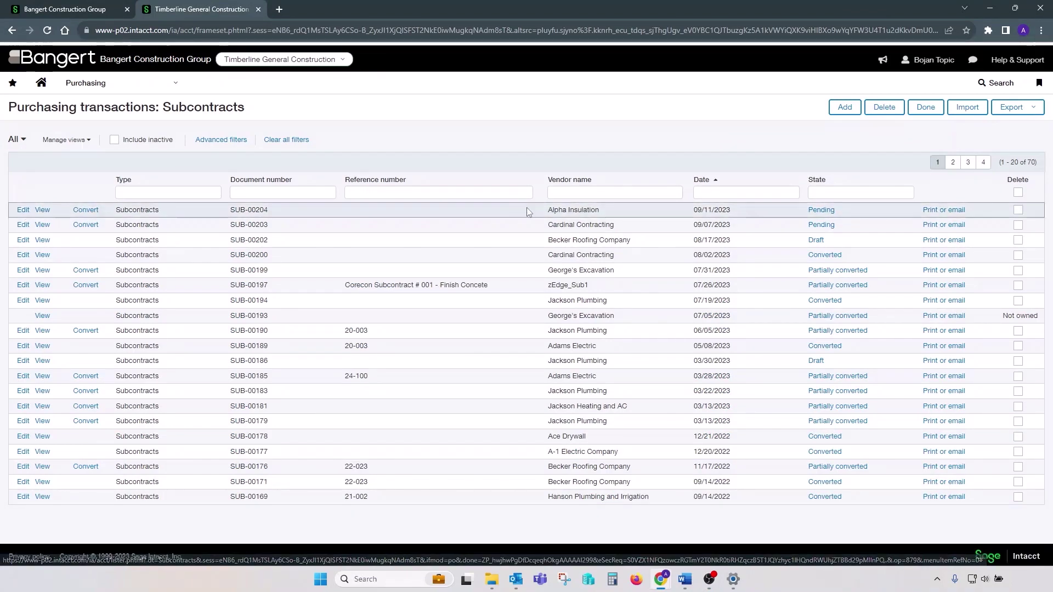
{"action": "left_click", "coordinate": [25, 212]}
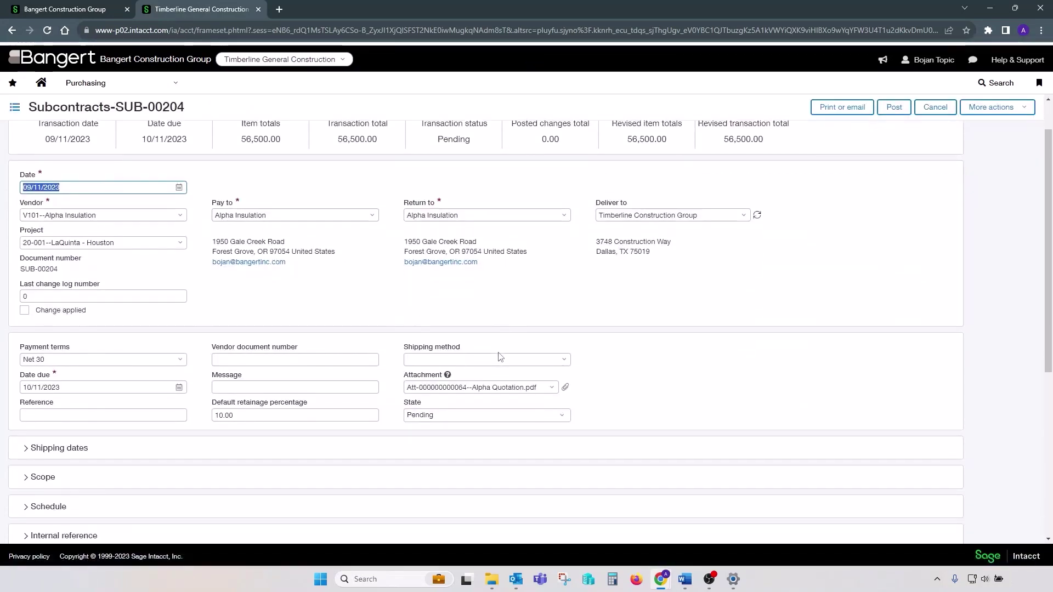
{"action": "scroll", "coordinate": [432, 379], "scroll_direction": "down", "scroll_amount": 1}
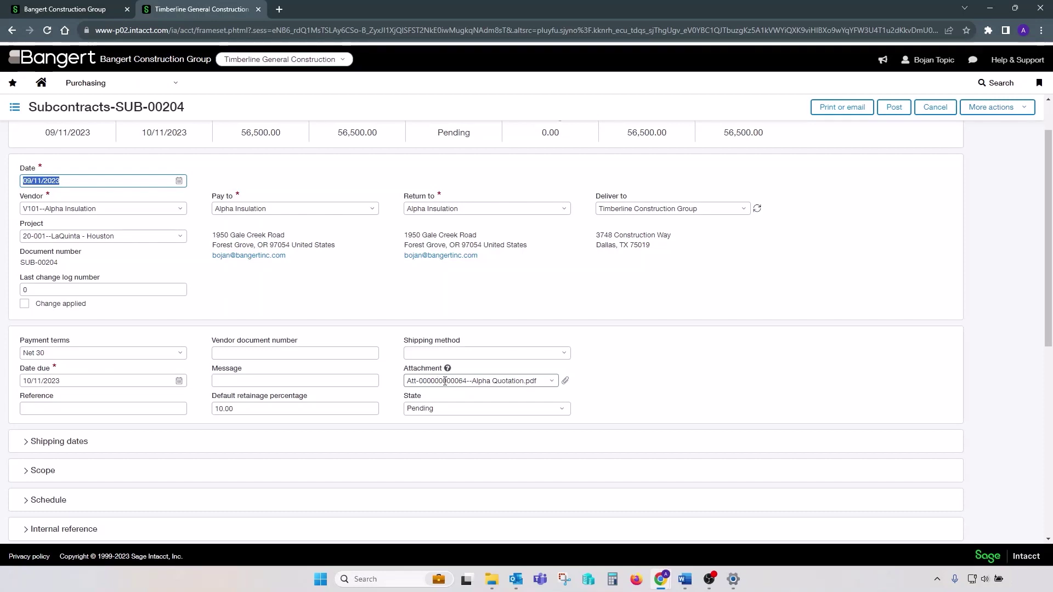
{"action": "left_click", "coordinate": [566, 383]}
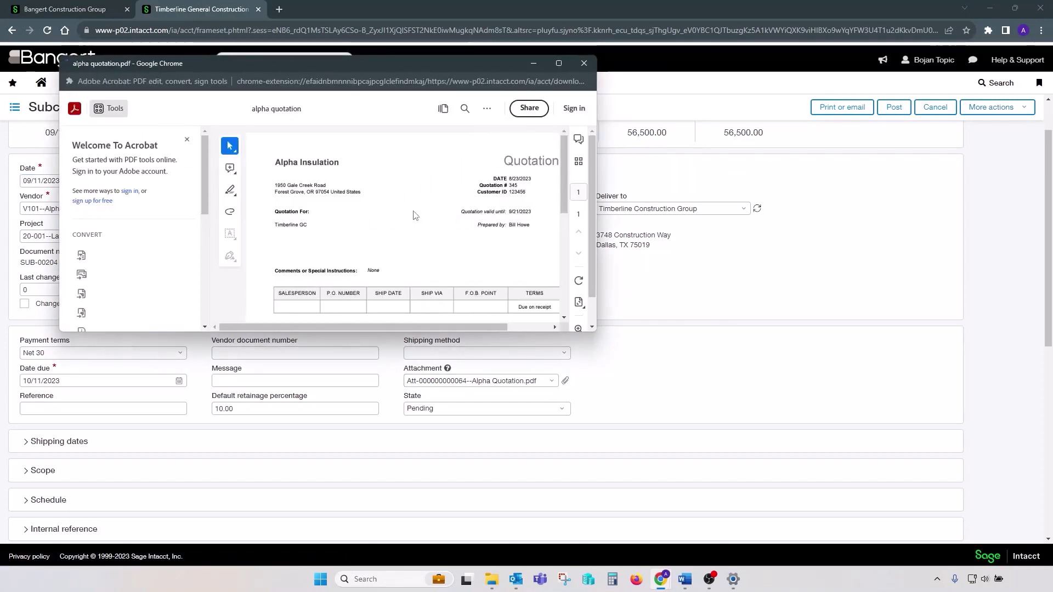
Scroll through the quotation PDF, close it, and review the subcontract's Entries.
{"action": "scroll", "coordinate": [418, 214], "scroll_direction": "down", "scroll_amount": 3}
{"action": "scroll", "coordinate": [419, 215], "scroll_direction": "down", "scroll_amount": 2}
{"action": "scroll", "coordinate": [419, 215], "scroll_direction": "down", "scroll_amount": 1}
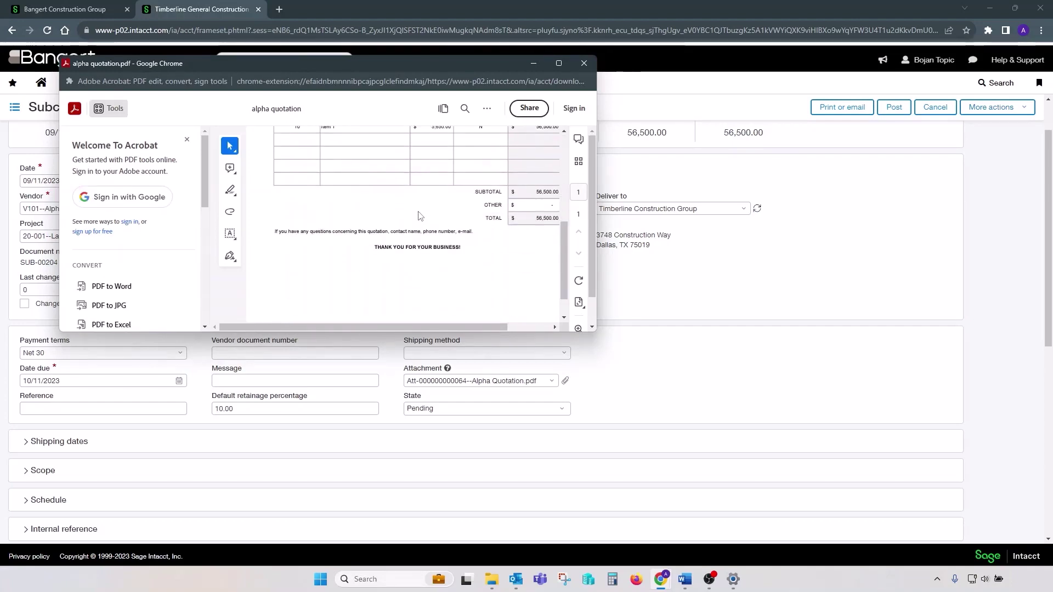
{"action": "scroll", "coordinate": [418, 215], "scroll_direction": "up", "scroll_amount": 3}
{"action": "scroll", "coordinate": [419, 215], "scroll_direction": "up", "scroll_amount": 2}
{"action": "scroll", "coordinate": [419, 215], "scroll_direction": "up", "scroll_amount": 2}
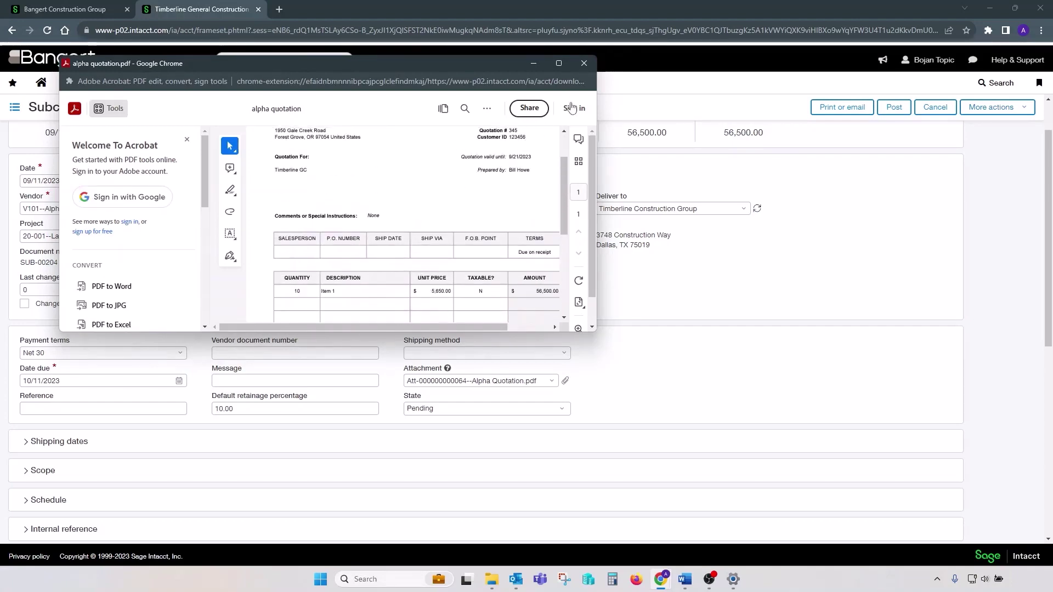
{"action": "left_click", "coordinate": [584, 63]}
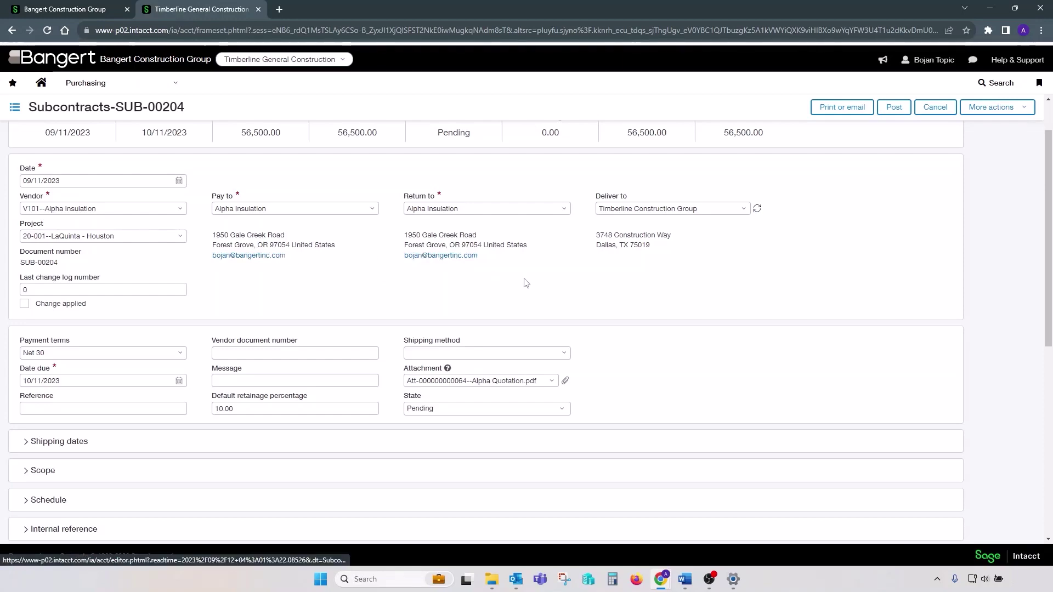
{"action": "scroll", "coordinate": [526, 283], "scroll_direction": "down", "scroll_amount": 3}
{"action": "scroll", "coordinate": [530, 283], "scroll_direction": "down", "scroll_amount": 4}
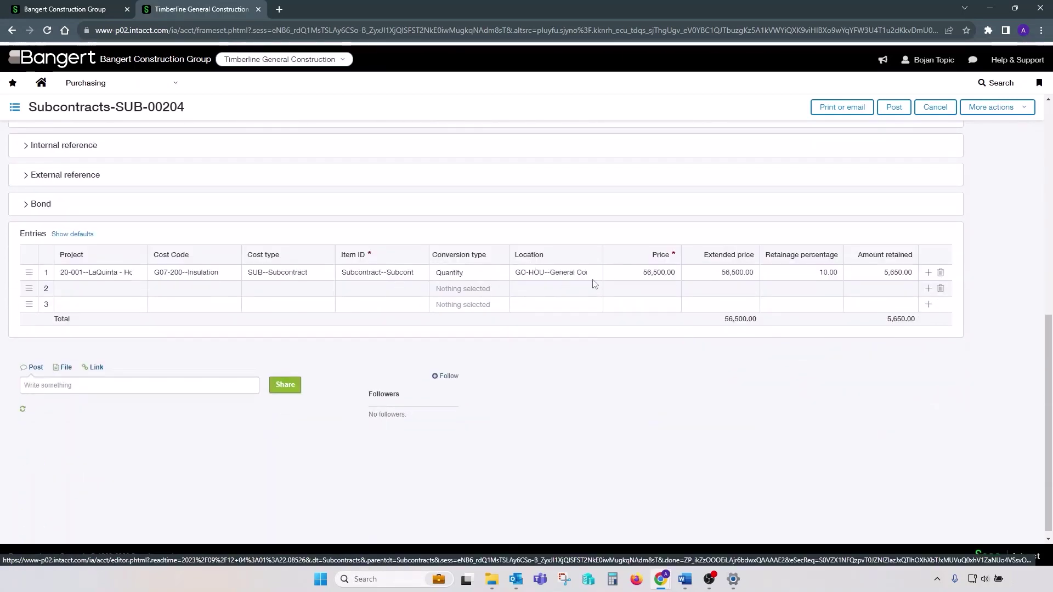
{"action": "scroll", "coordinate": [659, 277], "scroll_direction": "up", "scroll_amount": 6}
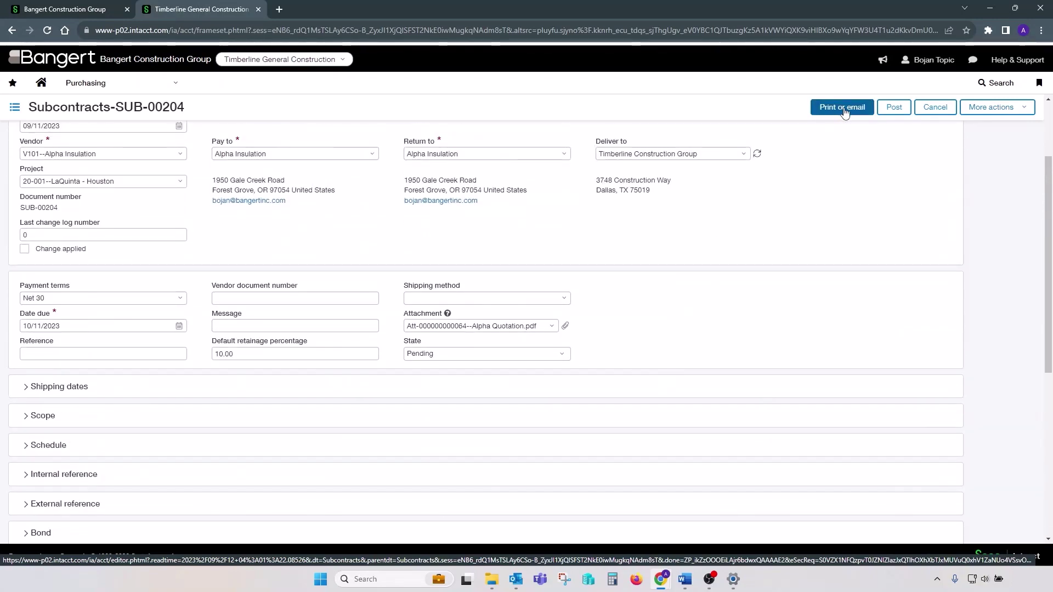
Choose email delivery for SUB-00204, preview its PDF, and review the Alpha Quotation attachment.
{"action": "left_click", "coordinate": [846, 112]}
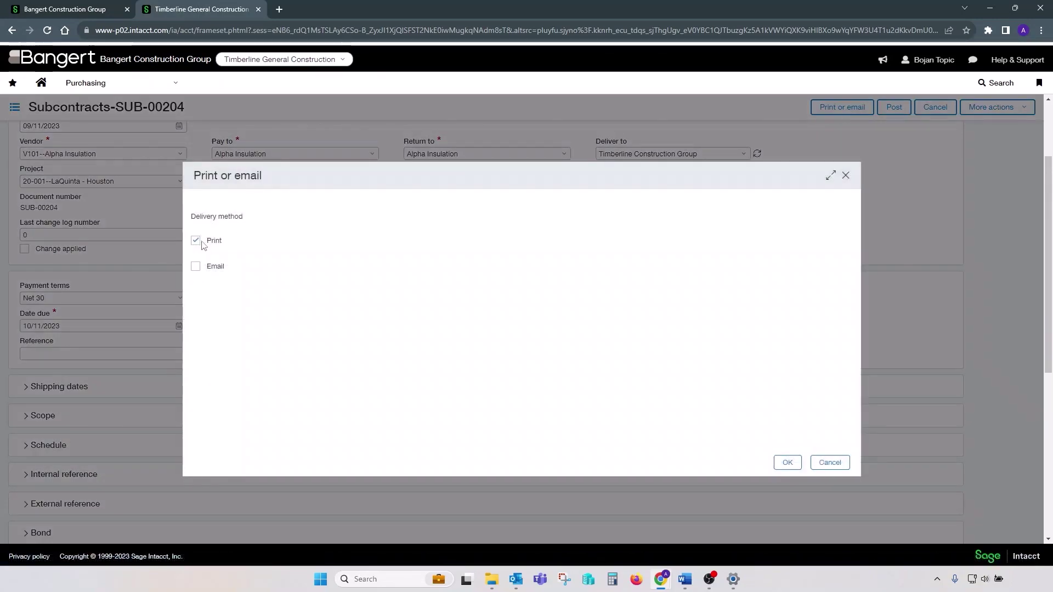
{"action": "left_click", "coordinate": [196, 267]}
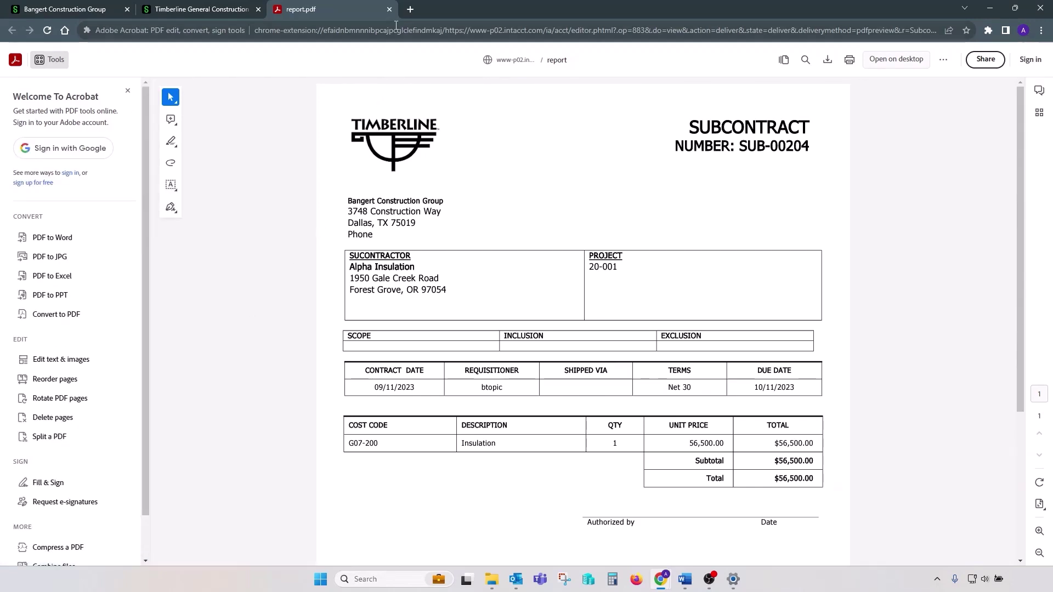
{"action": "left_click", "coordinate": [390, 10]}
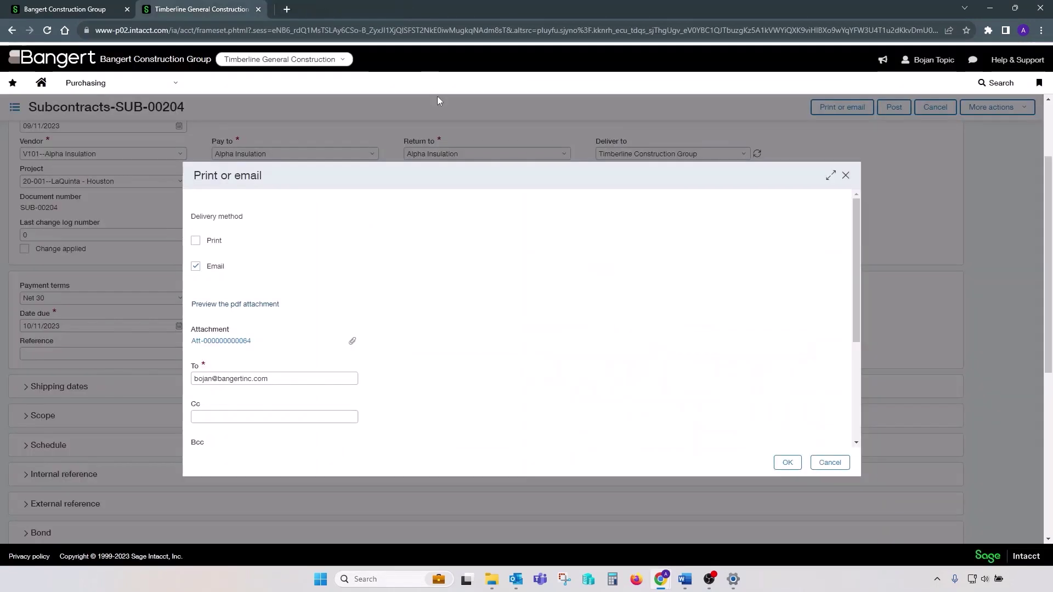
{"action": "left_click", "coordinate": [228, 341]}
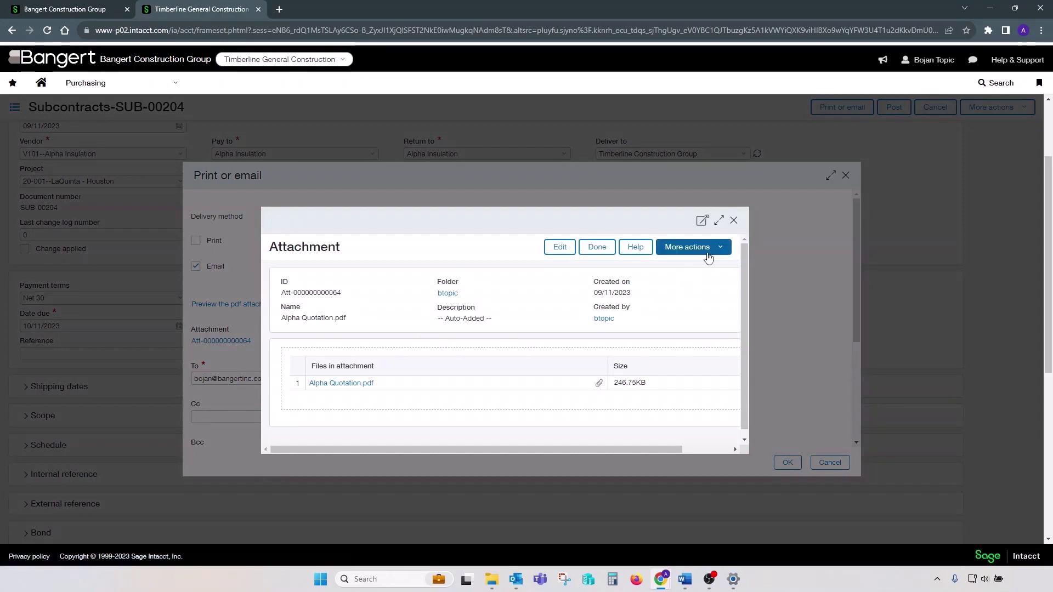
{"action": "left_click", "coordinate": [734, 222]}
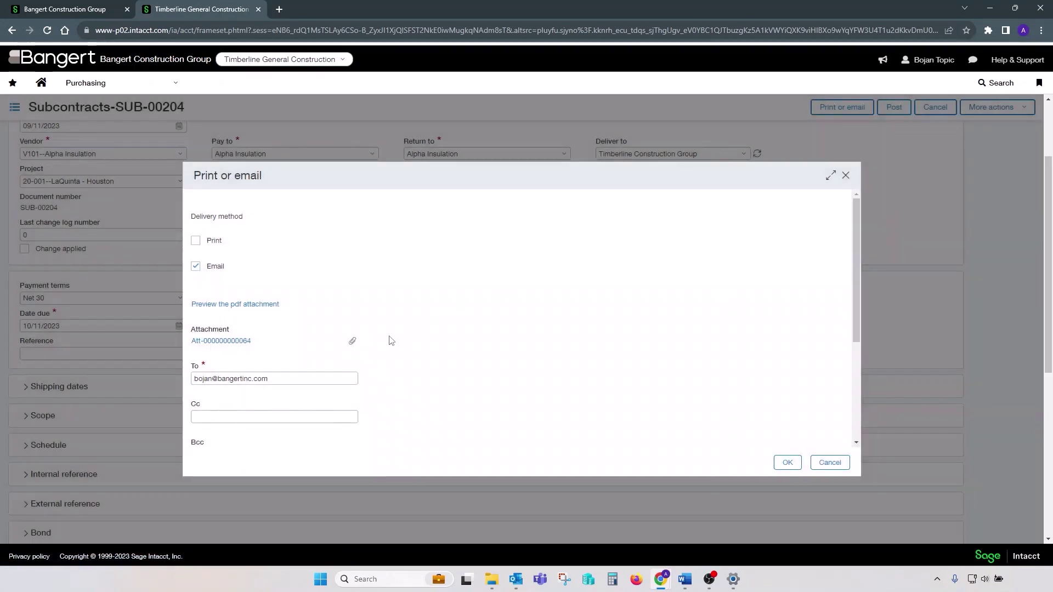
Check the sender, keep the 16--Email Subcontract BT template, and send the email.
{"action": "scroll", "coordinate": [377, 346], "scroll_direction": "down", "scroll_amount": 1}
{"action": "scroll", "coordinate": [376, 346], "scroll_direction": "down", "scroll_amount": 1}
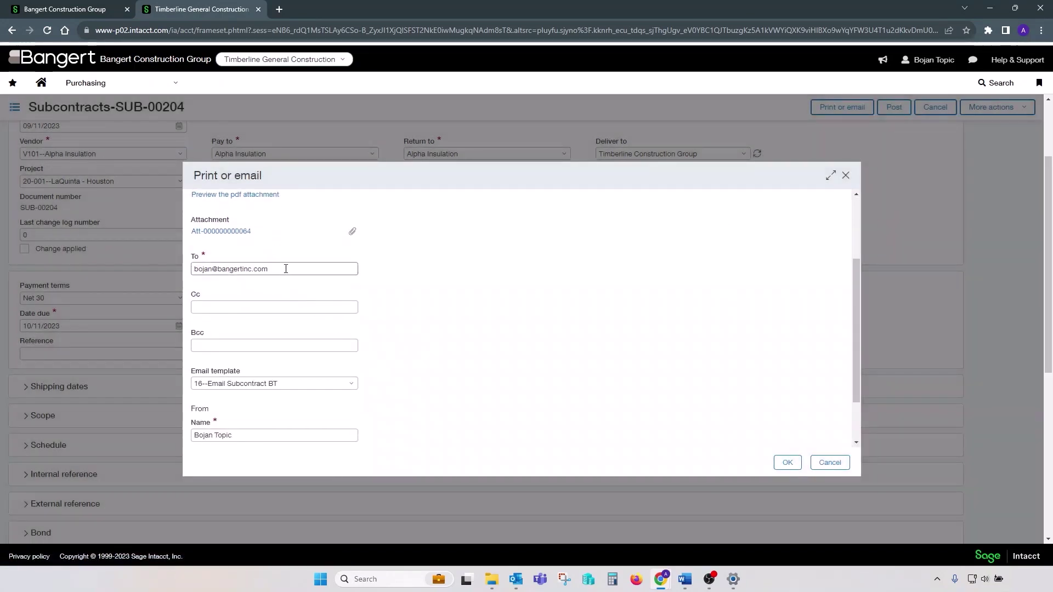
{"action": "scroll", "coordinate": [402, 347], "scroll_direction": "down", "scroll_amount": 1}
{"action": "left_click", "coordinate": [265, 379]}
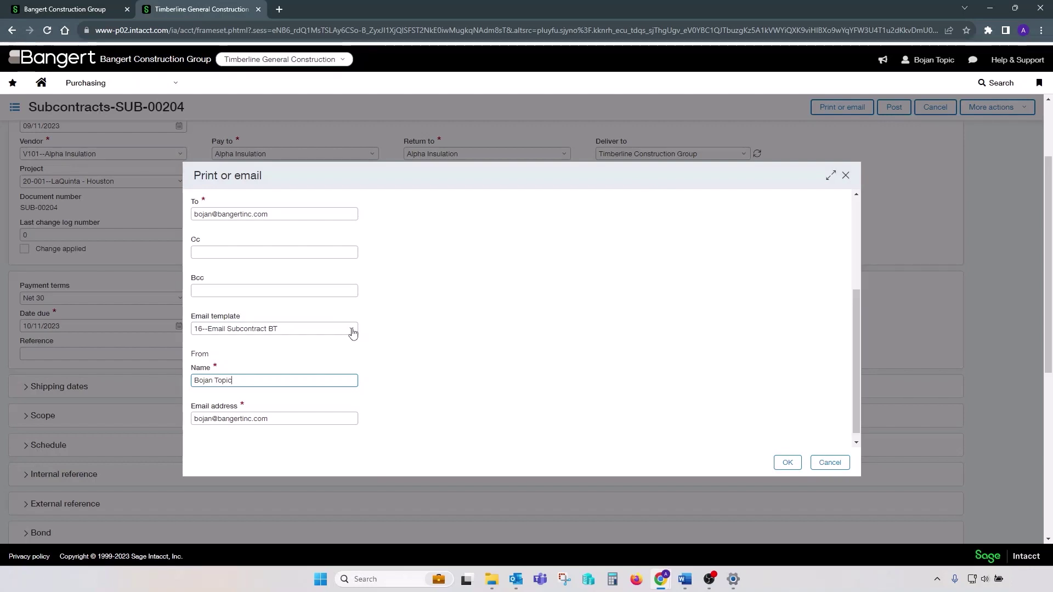
{"action": "left_click", "coordinate": [353, 332]}
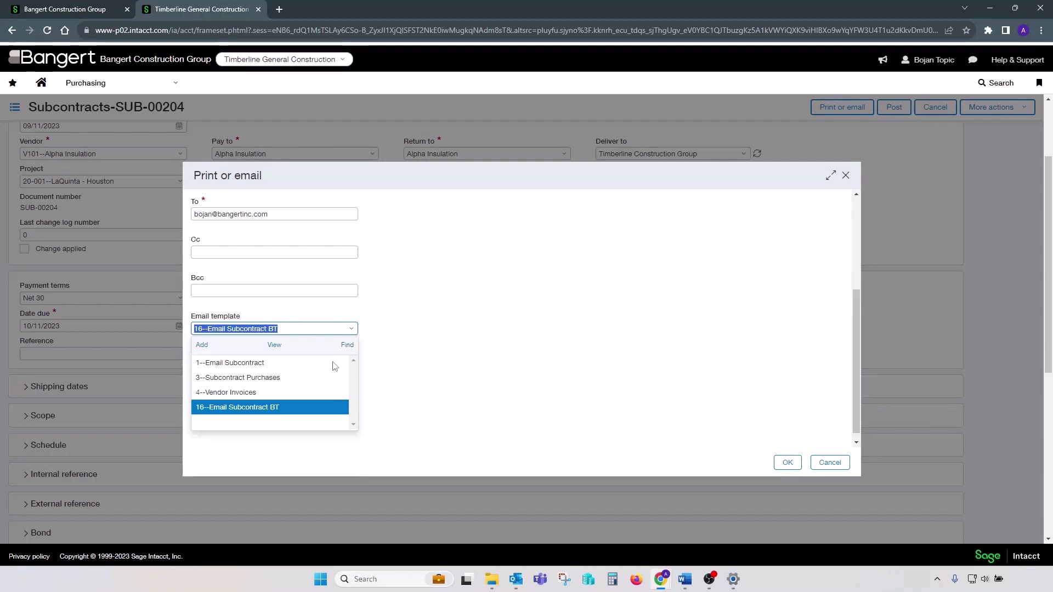
{"action": "left_click", "coordinate": [303, 407]}
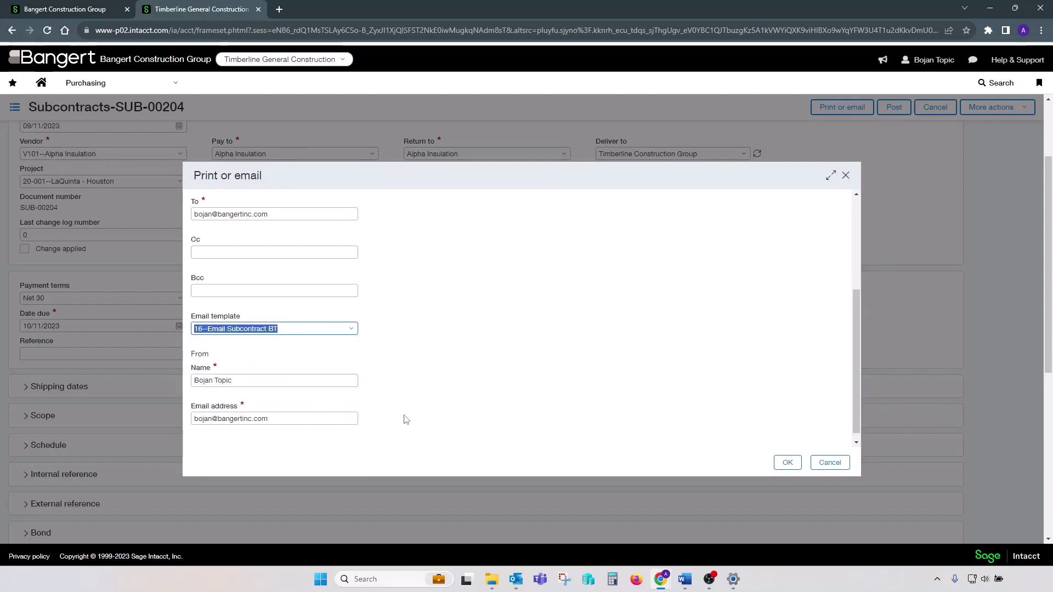
{"action": "left_click", "coordinate": [781, 465]}
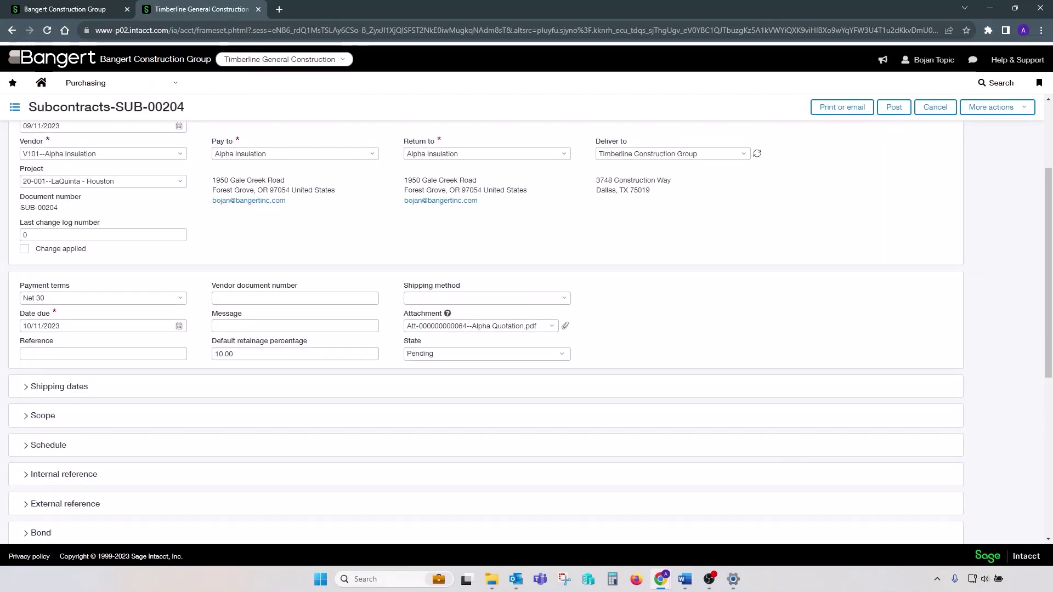
{"action": "key", "text": "alt+Tab"}
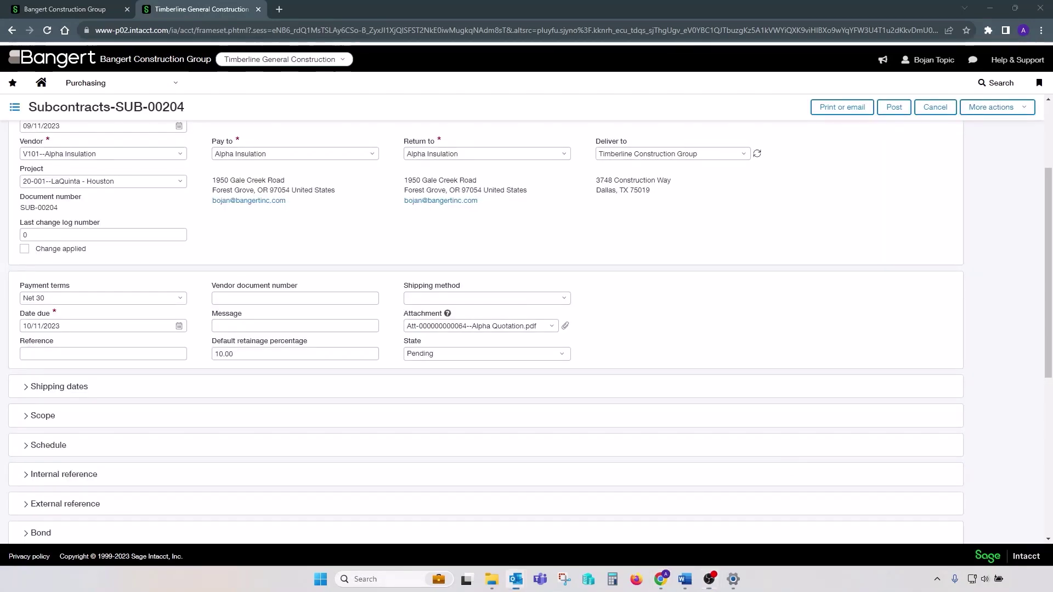
{"action": "key", "text": "alt+Tab"}
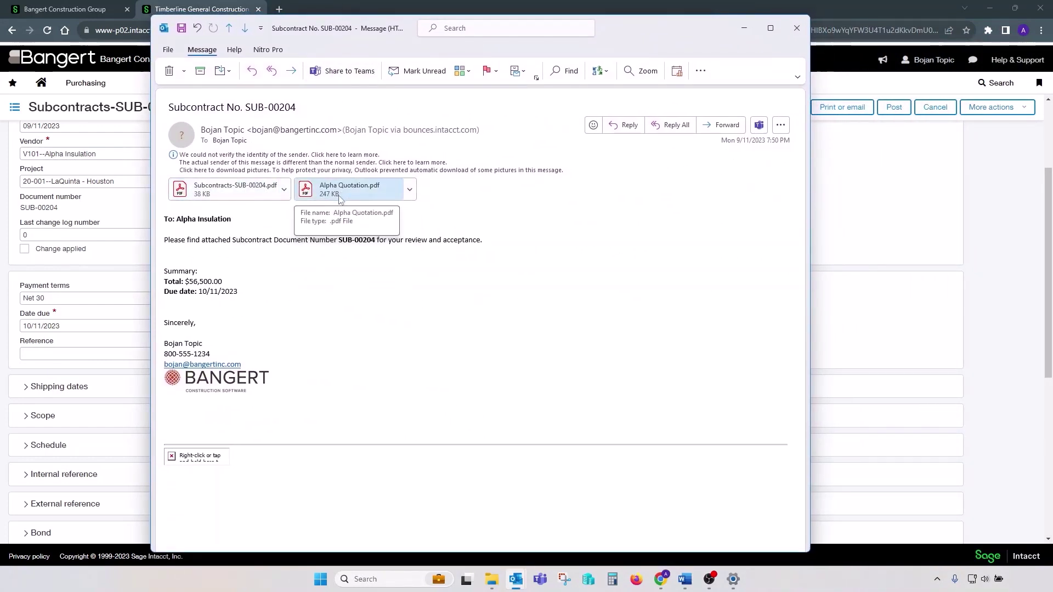
{"action": "left_click_drag", "start_coordinate": [192, 224], "coordinate": [451, 241]}
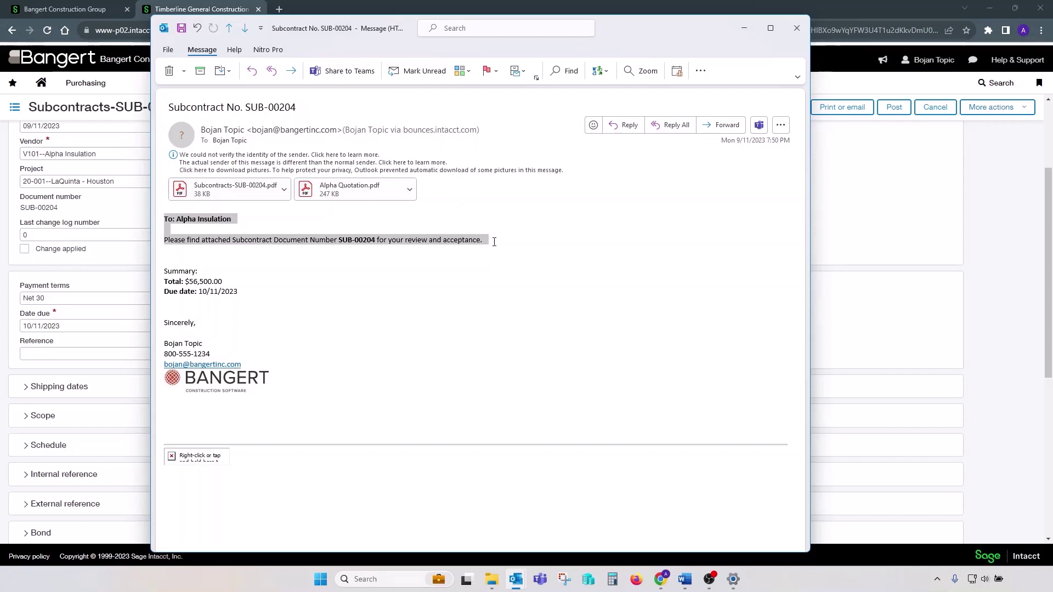
{"action": "left_click", "coordinate": [395, 268]}
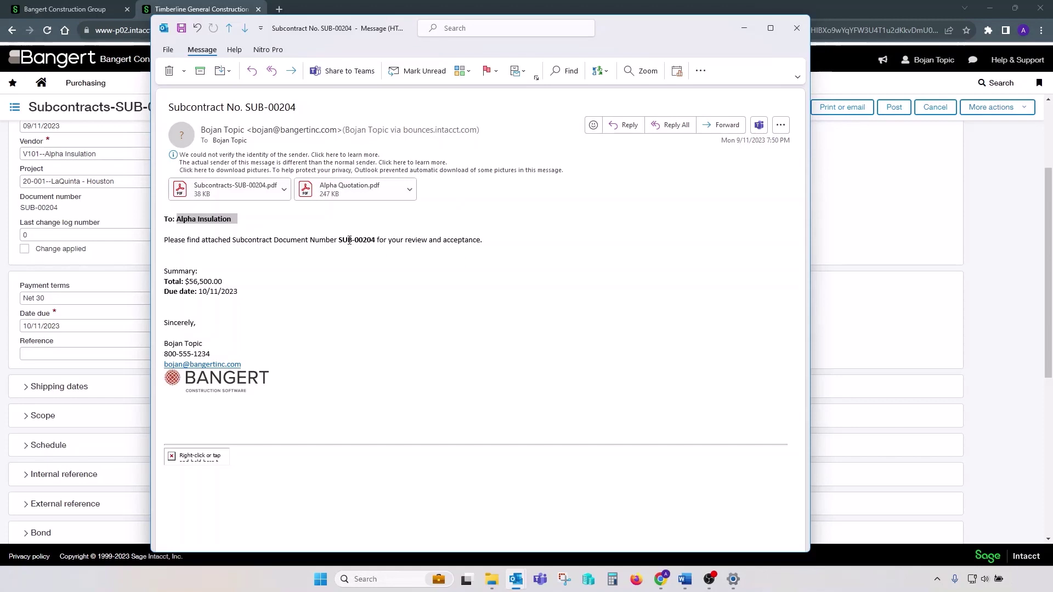
{"action": "left_click_drag", "start_coordinate": [339, 240], "coordinate": [374, 242]}
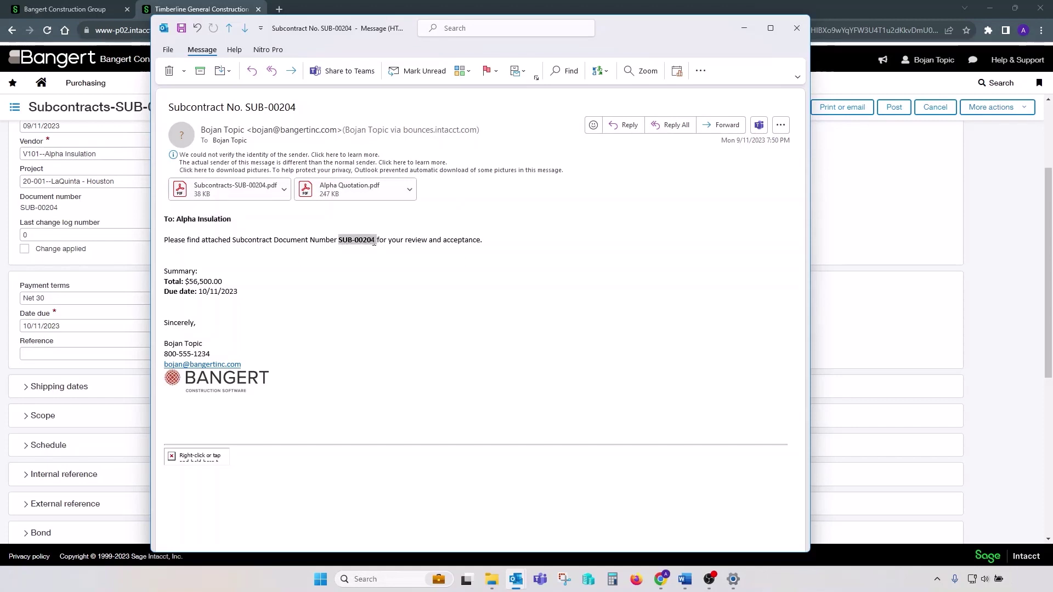
{"action": "left_click", "coordinate": [341, 266]}
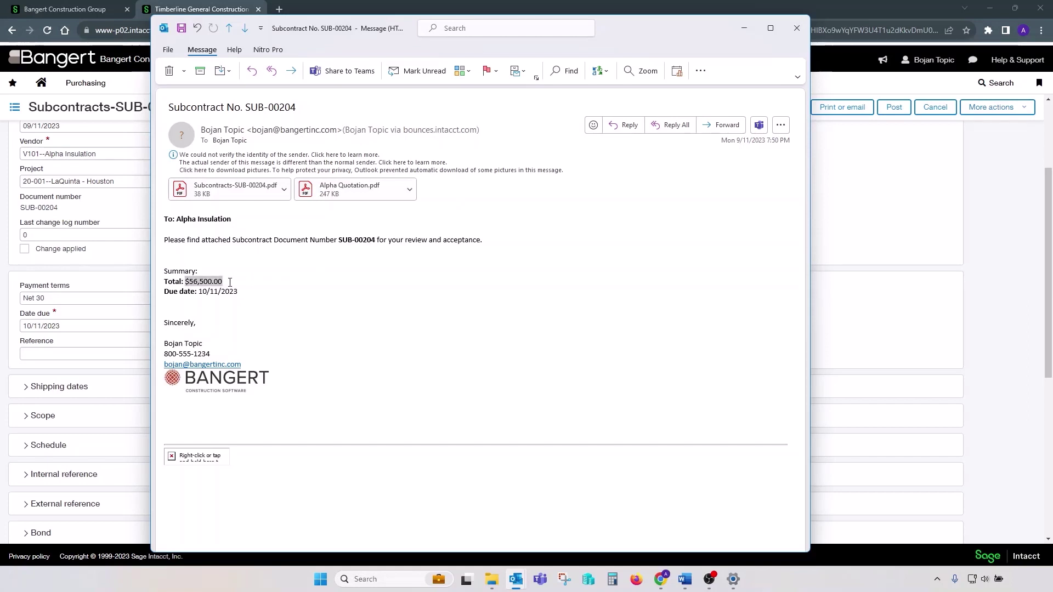
{"action": "left_click_drag", "start_coordinate": [199, 293], "coordinate": [251, 291]}
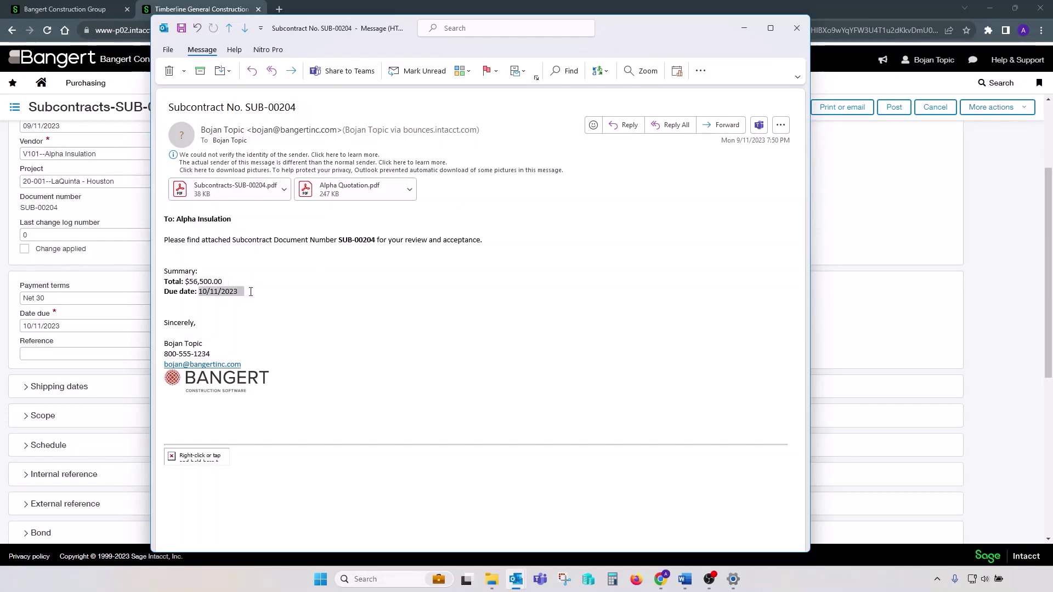
{"action": "left_click_drag", "start_coordinate": [165, 325], "coordinate": [242, 380]}
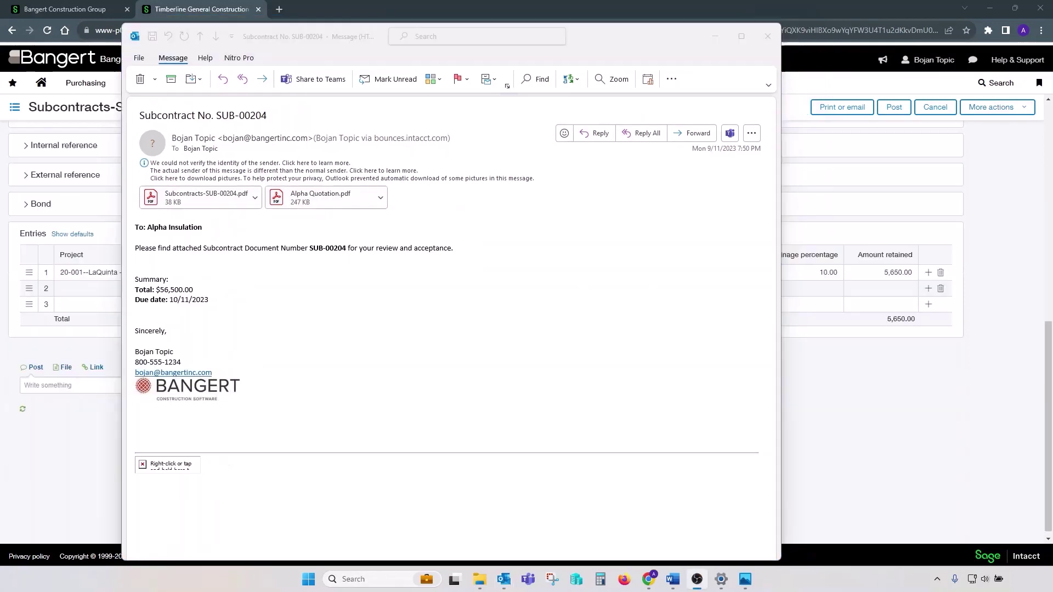
{"action": "left_click", "coordinate": [715, 36]}
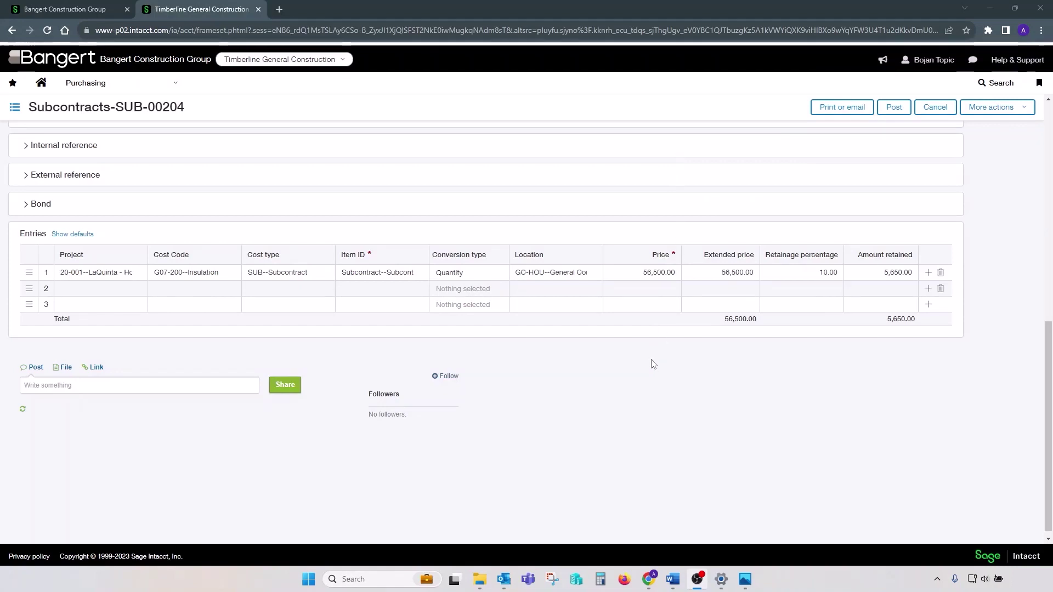